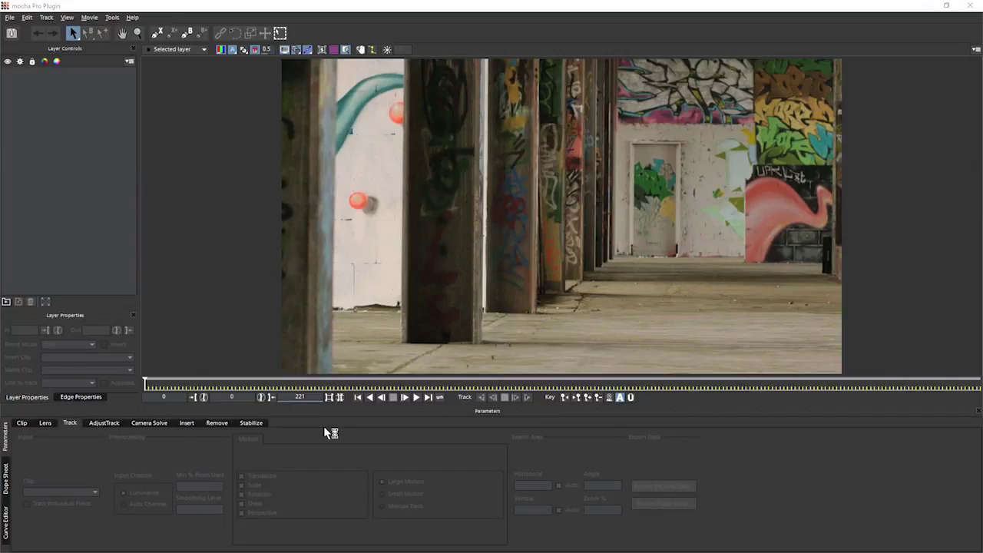
Step: Review the camera solve settings, preview the camera move, and return to the first frame
{"action": "left_click", "coordinate": [149, 422]}
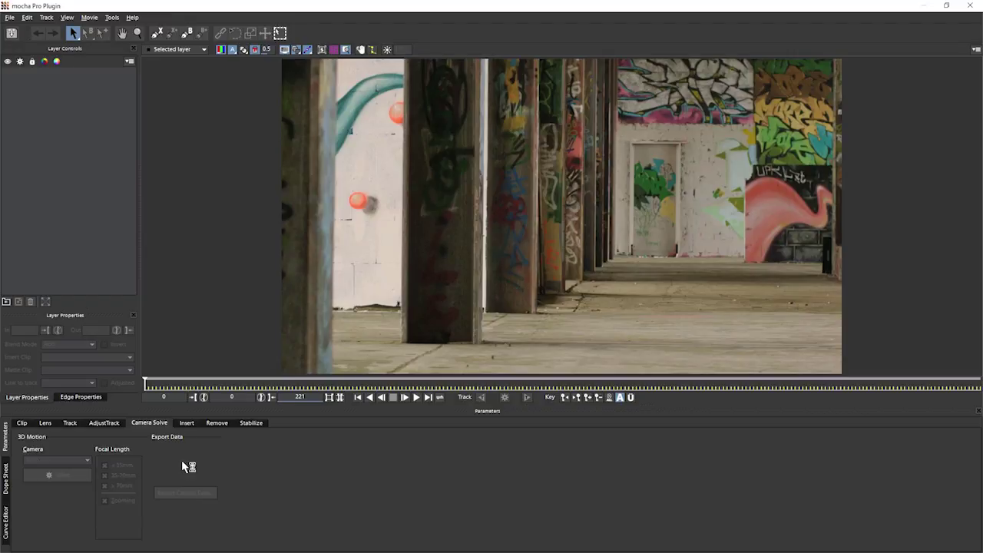
{"action": "left_click", "coordinate": [70, 422]}
{"action": "left_click", "coordinate": [416, 398]}
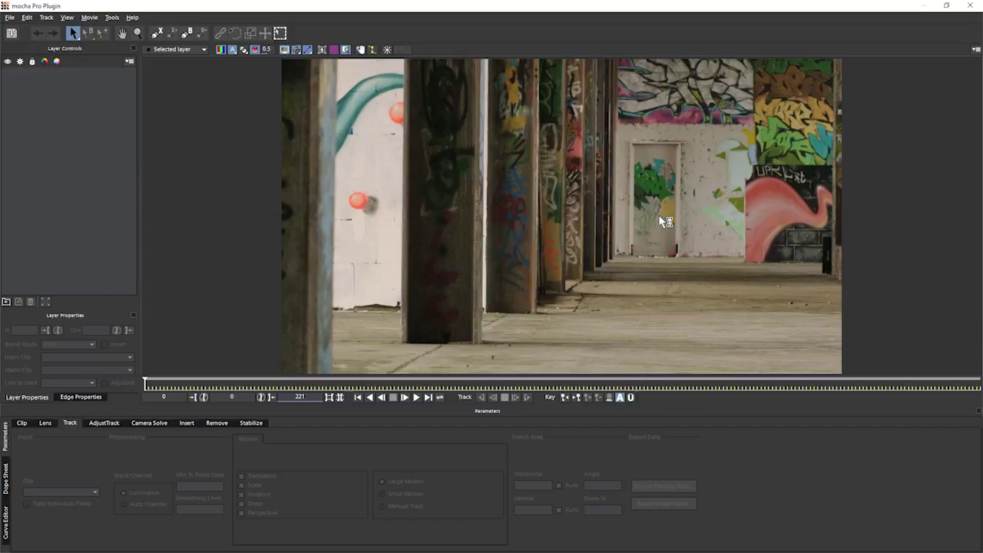
{"action": "left_click_drag", "start_coordinate": [146, 382], "coordinate": [330, 383]}
{"action": "key", "text": "Home"}
Step: Outline the front pillar with a four-point X-Spline on Layer 1 and enable Perspective
{"action": "left_click", "coordinate": [166, 31]}
{"action": "left_click", "coordinate": [470, 70]}
{"action": "left_click", "coordinate": [466, 336]}
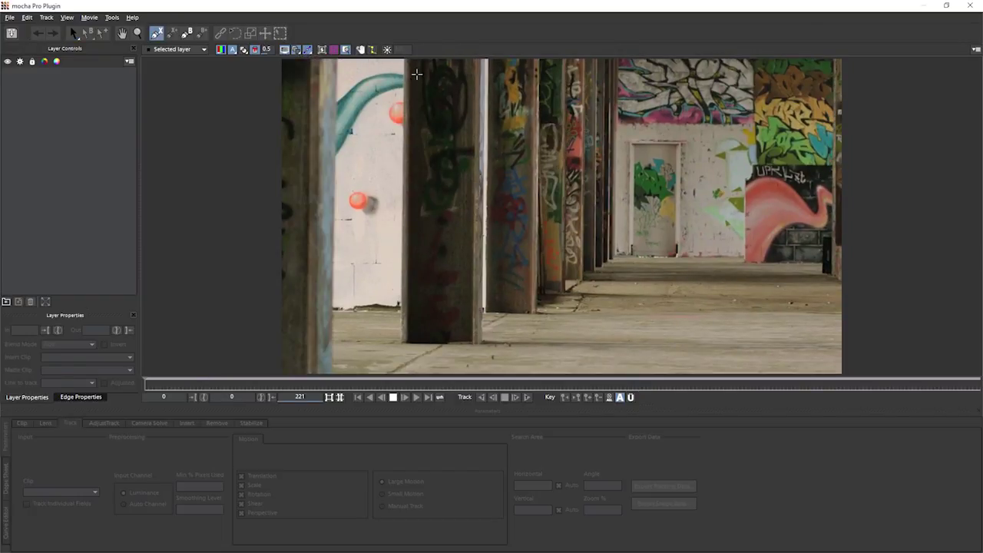
{"action": "left_click", "coordinate": [410, 335]}
{"action": "left_click", "coordinate": [415, 69]}
{"action": "right_click", "coordinate": [416, 68]}
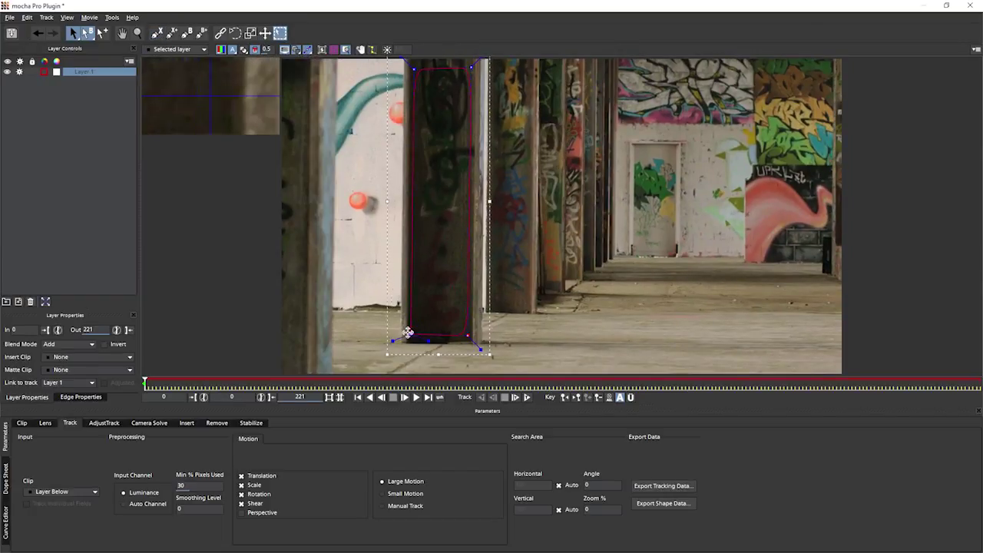
{"action": "left_click", "coordinate": [242, 512]}
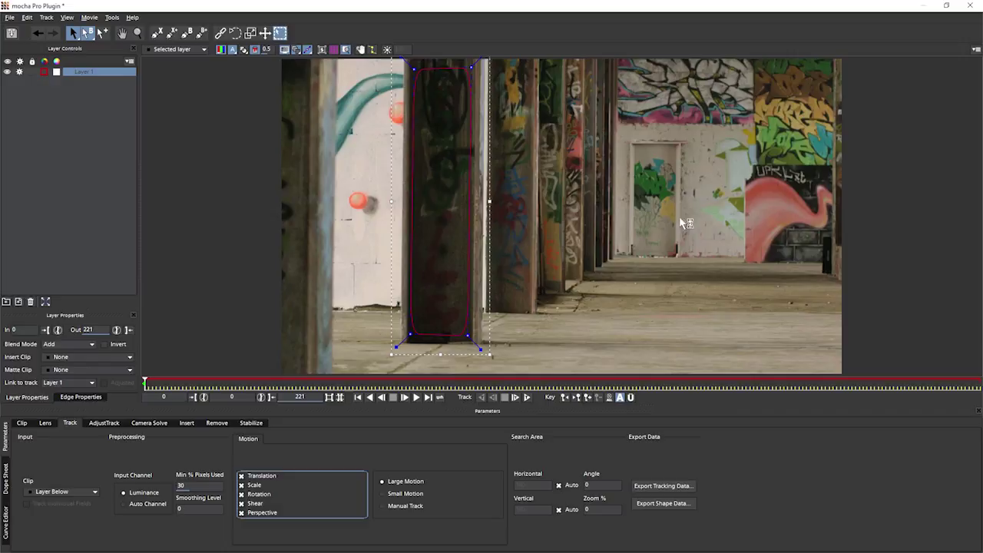
{"action": "left_click", "coordinate": [157, 33]}
{"action": "key", "text": "t"}
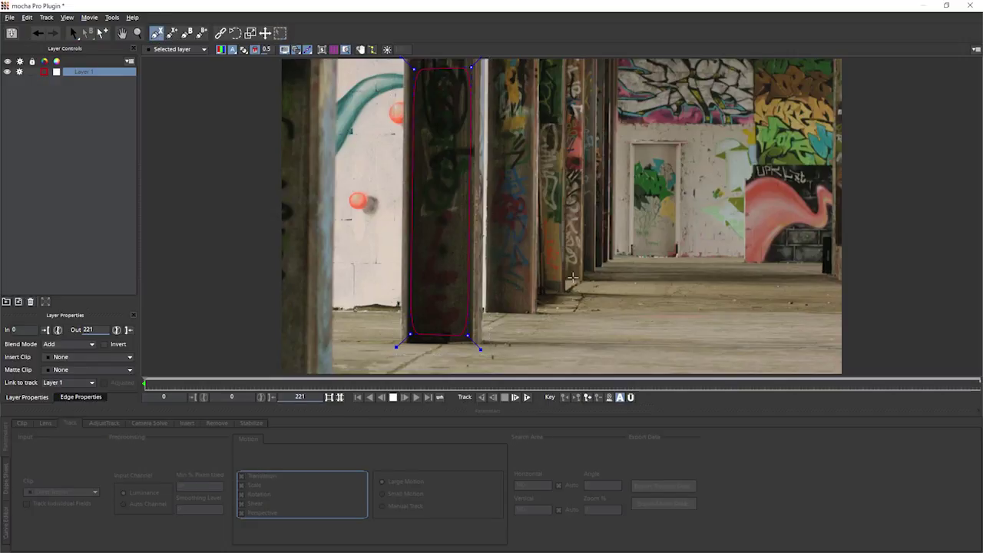
Step: Draw a four-point X-Spline over the corridor floor as Layer 2
{"action": "left_click", "coordinate": [617, 261]}
{"action": "left_click", "coordinate": [511, 346]}
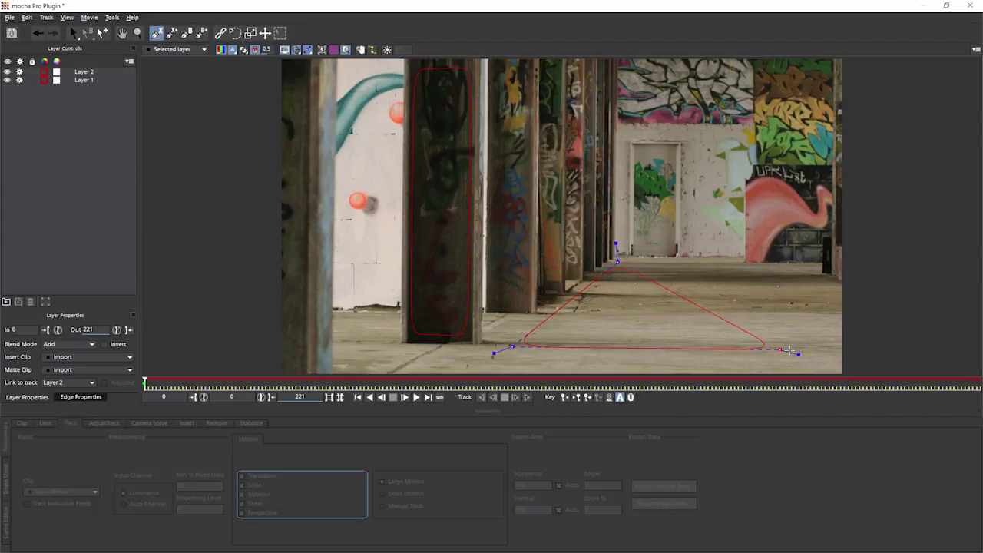
{"action": "left_click", "coordinate": [828, 345]}
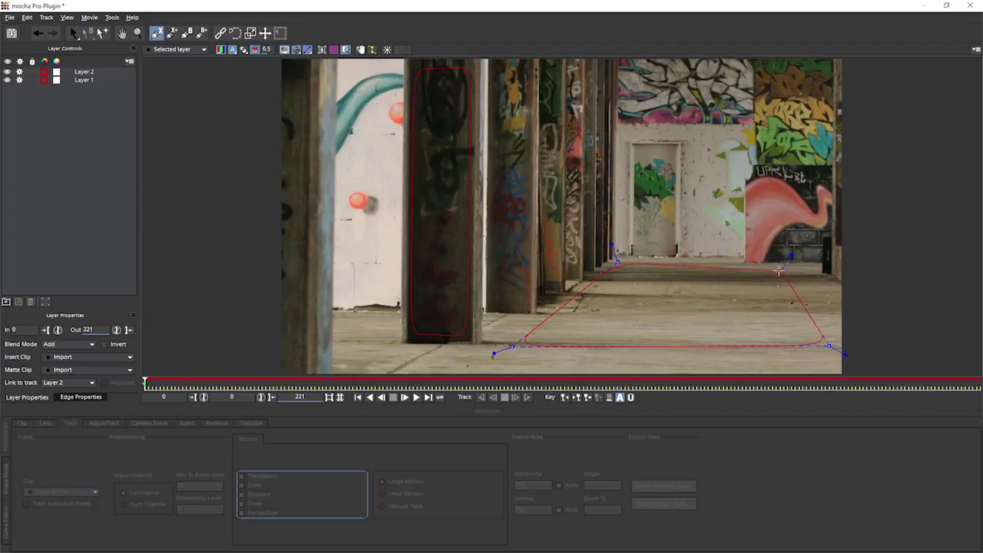
{"action": "left_click", "coordinate": [772, 277]}
{"action": "right_click", "coordinate": [774, 289]}
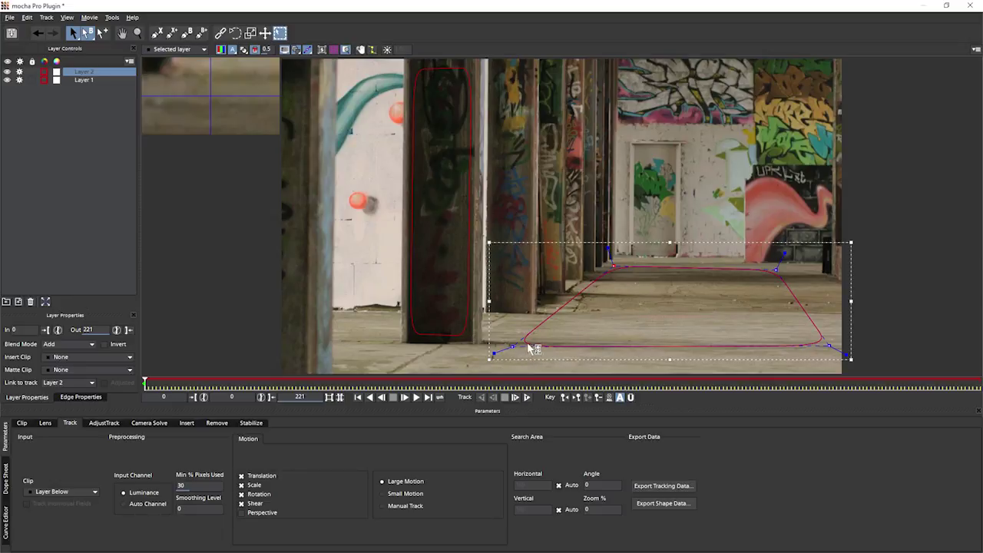
Step: Drag its corners into a thin floor strip, enable Perspective, and track forwards
{"action": "left_click_drag", "start_coordinate": [527, 353], "coordinate": [556, 310]}
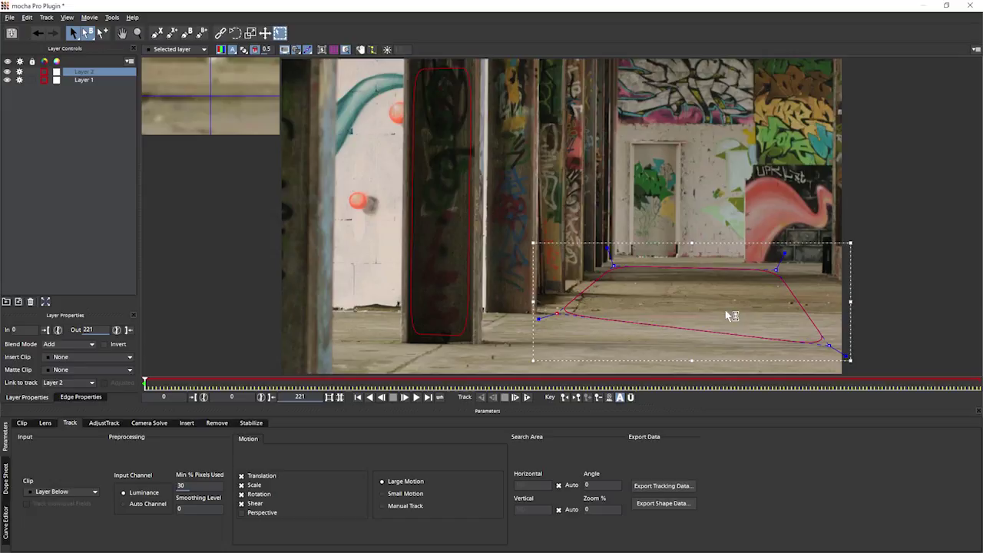
{"action": "left_click_drag", "start_coordinate": [827, 344], "coordinate": [821, 312]}
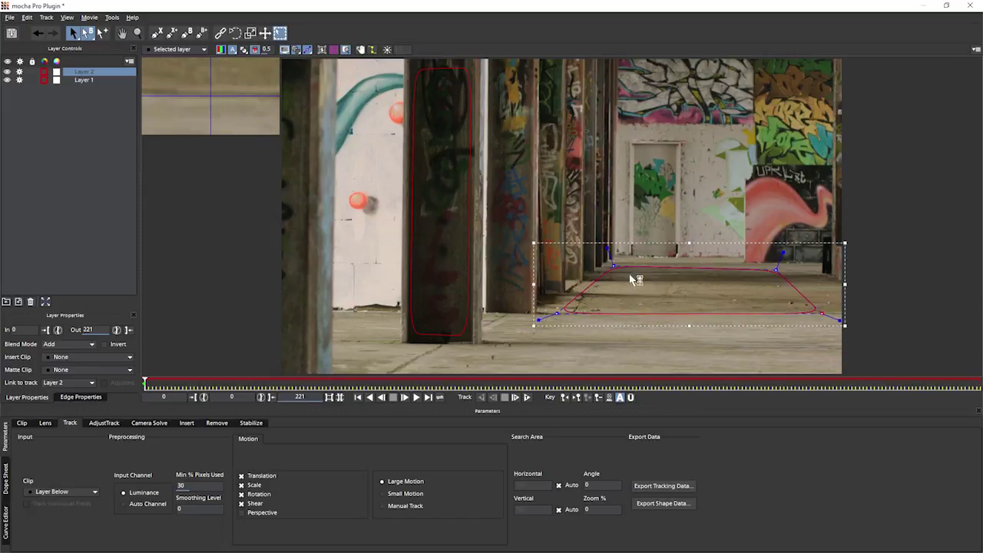
{"action": "left_click_drag", "start_coordinate": [615, 265], "coordinate": [576, 294]}
{"action": "left_click_drag", "start_coordinate": [776, 270], "coordinate": [805, 292]}
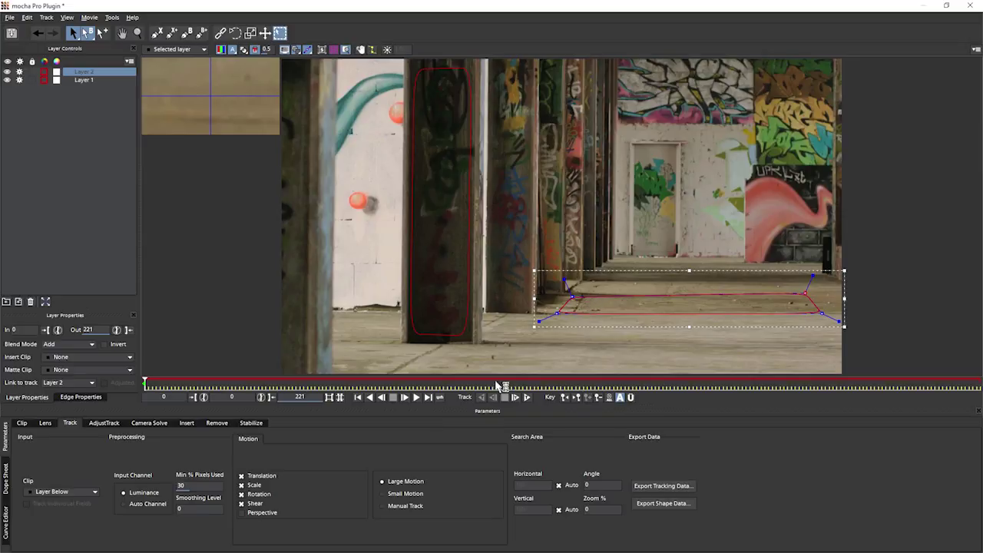
{"action": "left_click", "coordinate": [299, 514]}
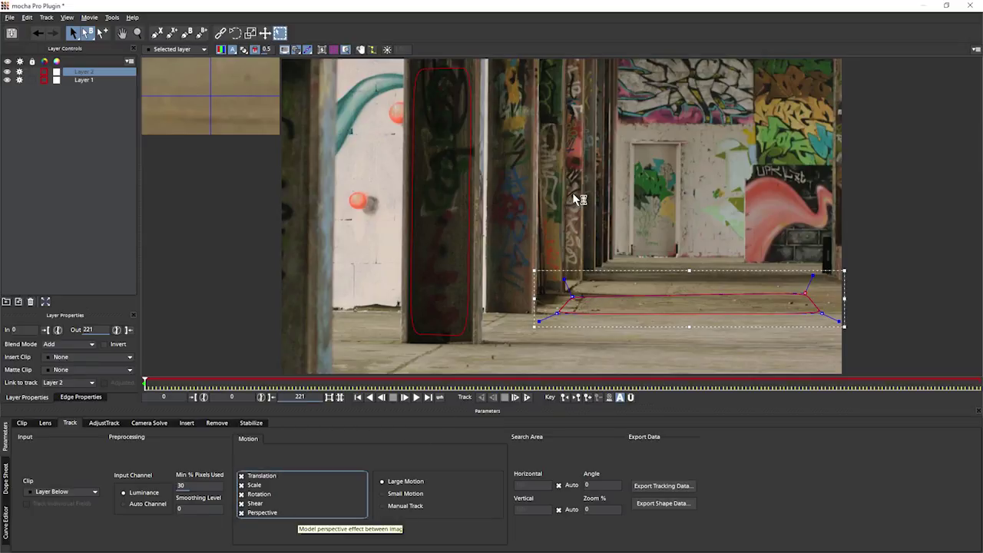
{"action": "left_click", "coordinate": [528, 397]}
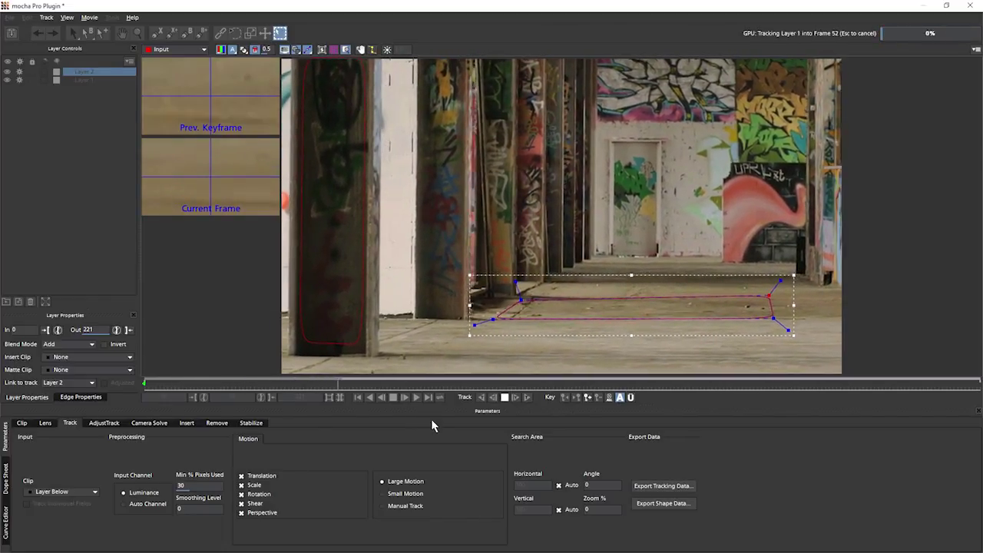
Step: Stop tracking near frame 65 and rename the layers Front pillar -T and Ground -T
{"action": "left_click", "coordinate": [505, 397]}
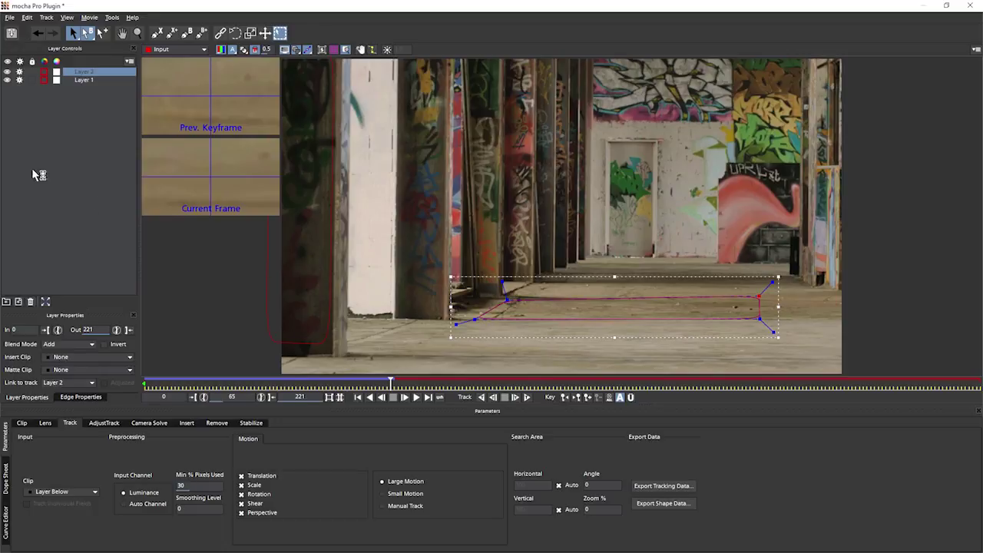
{"action": "double_click", "coordinate": [84, 81]}
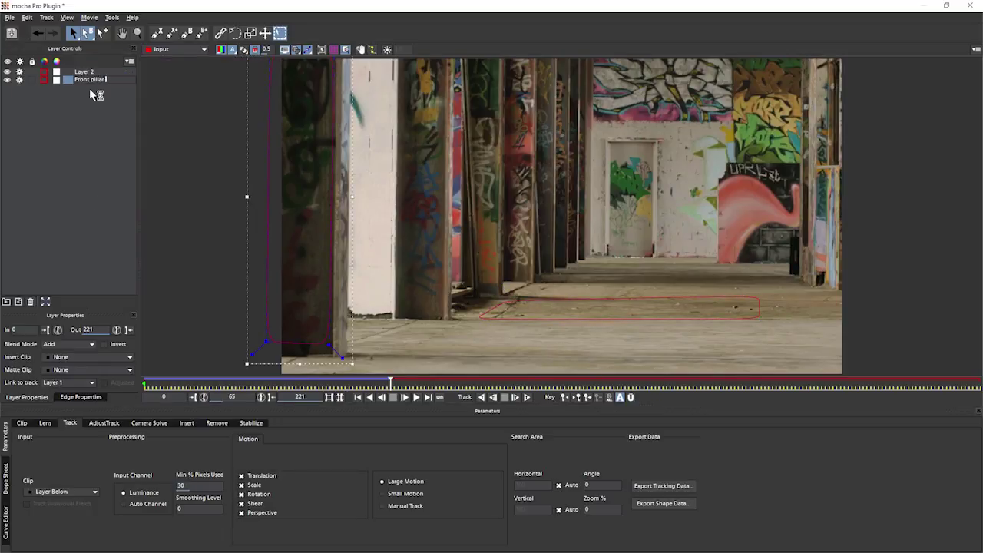
{"action": "type", "text": "Front pillar -T"}
{"action": "double_click", "coordinate": [91, 72]}
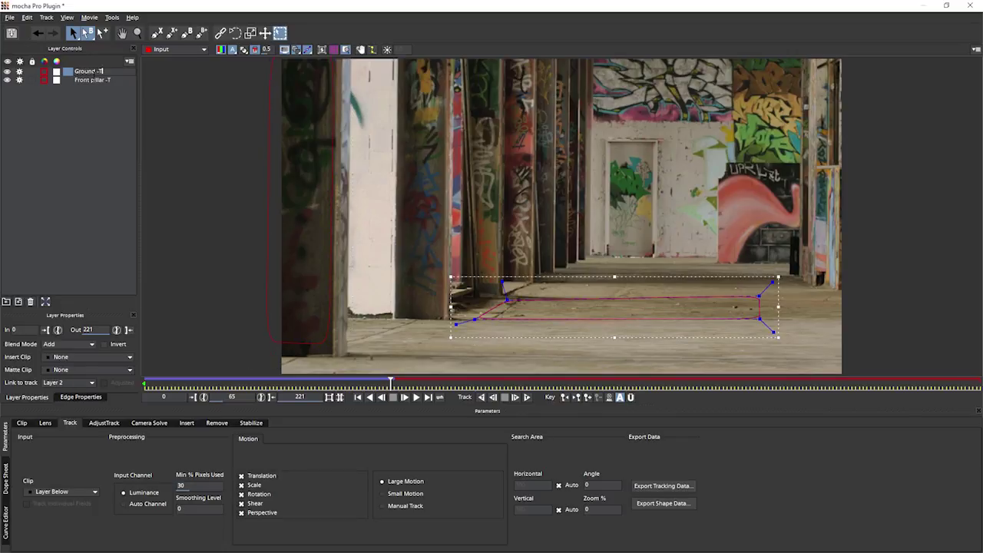
{"action": "key", "text": "Return"}
Step: Set the Front pillar -T out point at frame 65, then return to around frame 55
{"action": "left_click", "coordinate": [93, 80]}
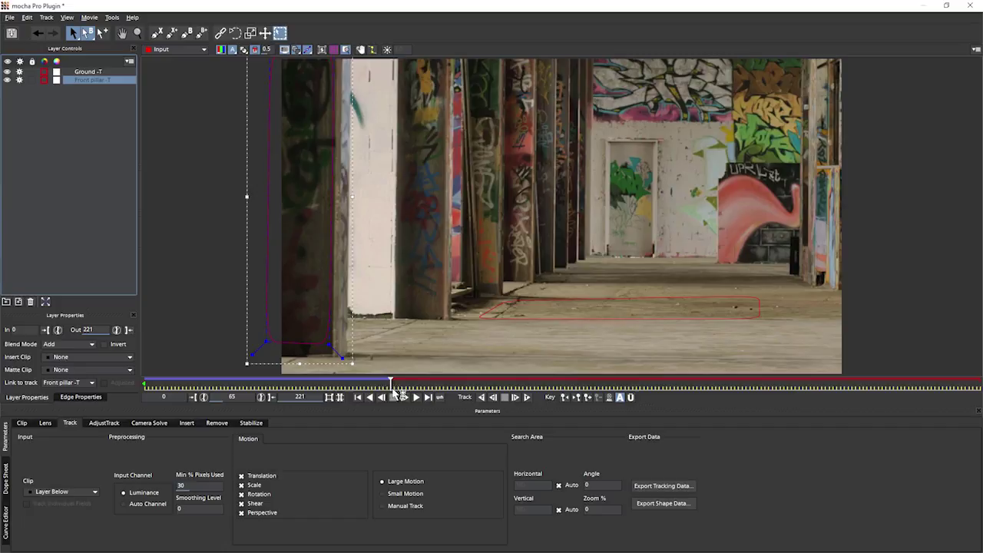
{"action": "mouse_move", "coordinate": [391, 381]}
{"action": "left_mouse_down"}
{"action": "mouse_move", "coordinate": [300, 385]}
{"action": "mouse_move", "coordinate": [415, 384]}
{"action": "mouse_move", "coordinate": [365, 384]}
{"action": "mouse_move", "coordinate": [389, 384]}
{"action": "left_mouse_up"}
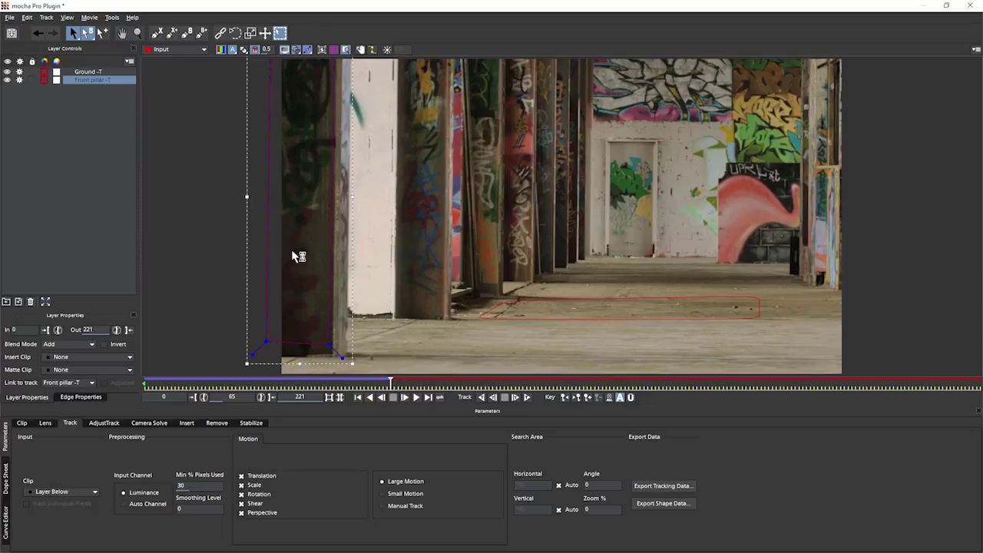
{"action": "left_click", "coordinate": [116, 329]}
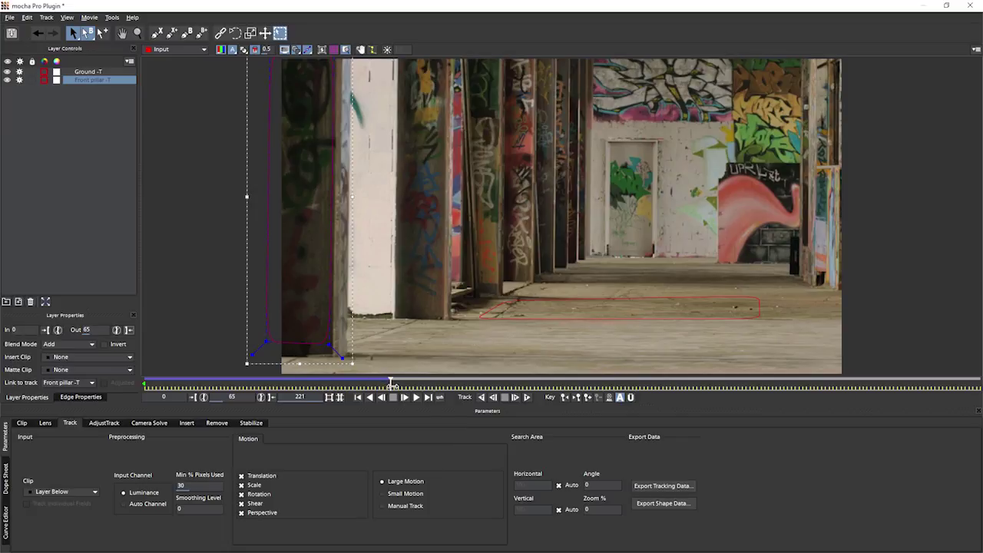
{"action": "left_click_drag", "start_coordinate": [391, 382], "coordinate": [350, 382]}
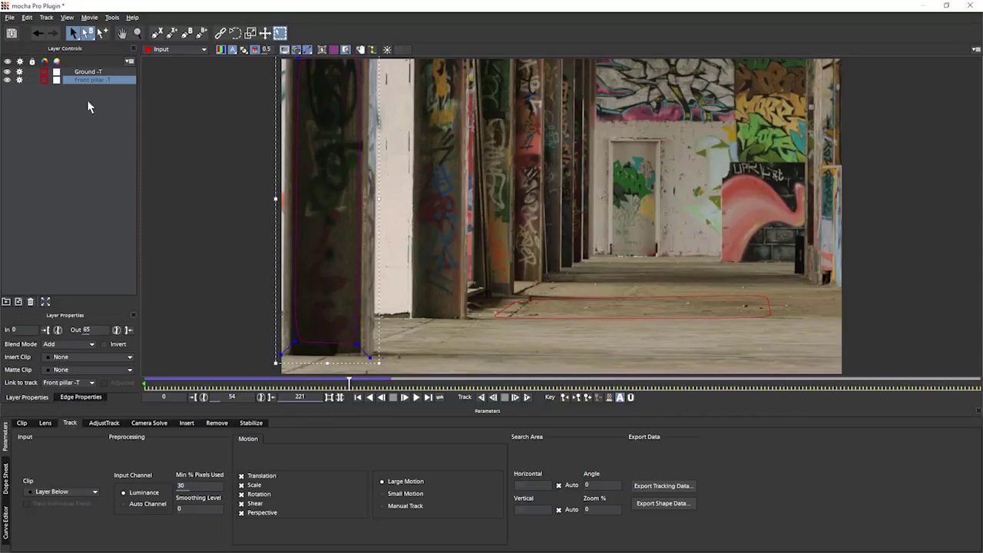
Step: Outline the middle pillar with a four-point X-Spline on Layer 3, In point 54, Perspective on
{"action": "left_click", "coordinate": [157, 33]}
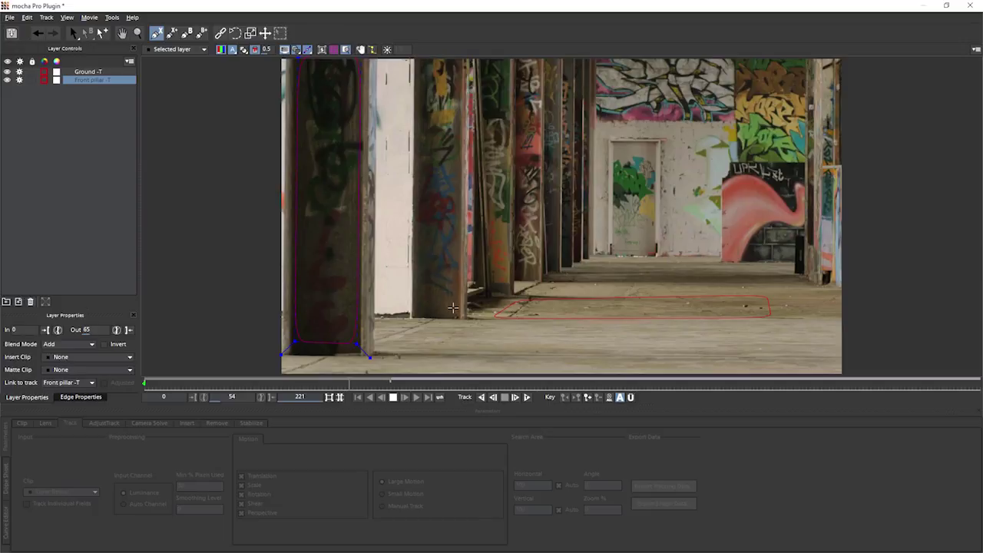
{"action": "left_click", "coordinate": [421, 71]}
{"action": "left_click", "coordinate": [415, 300]}
{"action": "left_click", "coordinate": [458, 299]}
{"action": "left_click", "coordinate": [461, 62]}
{"action": "right_click", "coordinate": [457, 108]}
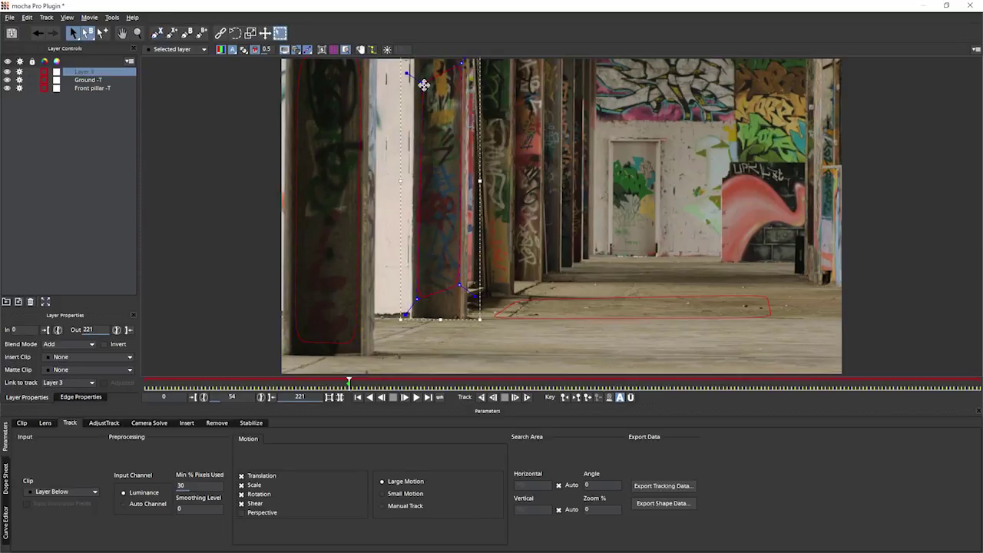
{"action": "left_click", "coordinate": [44, 329]}
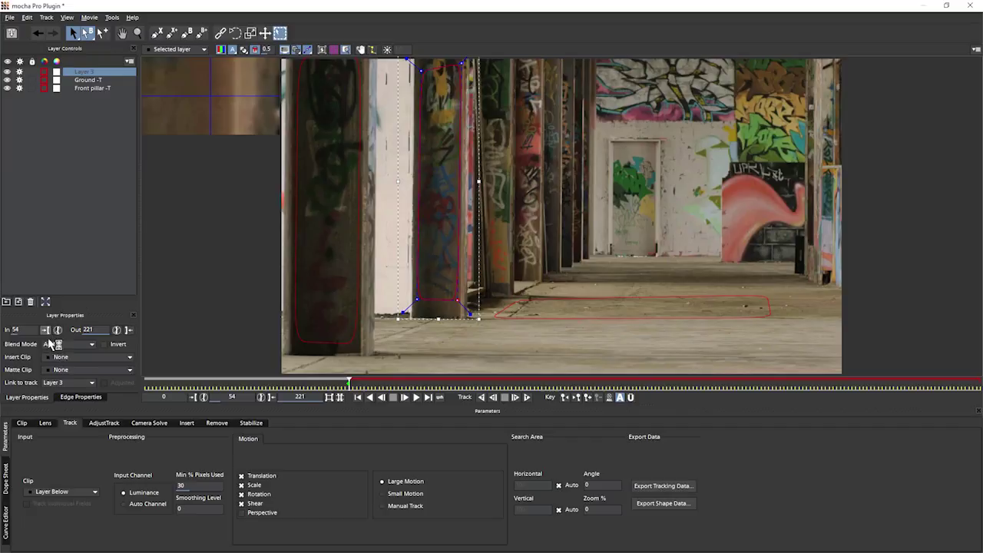
{"action": "left_click", "coordinate": [259, 513]}
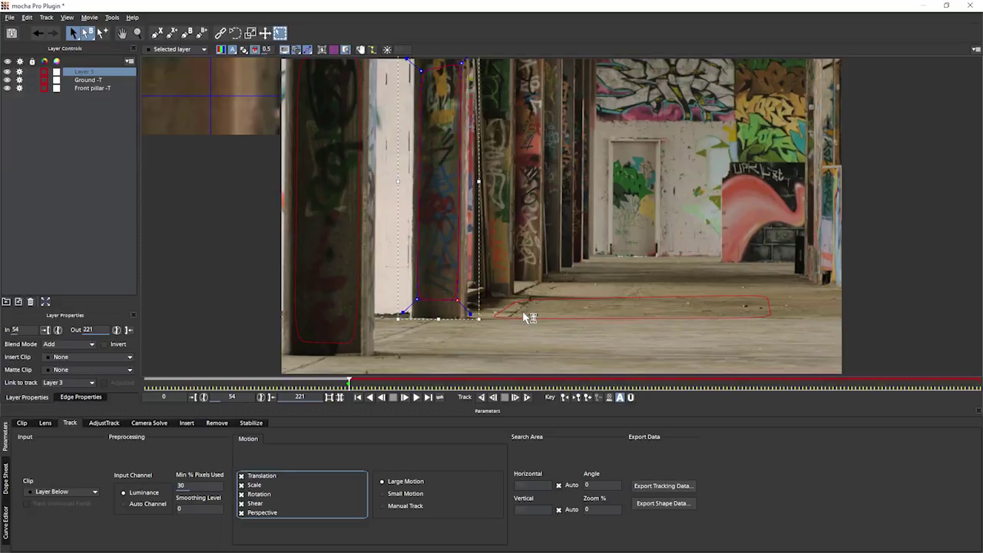
Step: Outline the pink graffiti wall with a four-point X-Spline and enable Perspective
{"action": "left_click", "coordinate": [157, 33]}
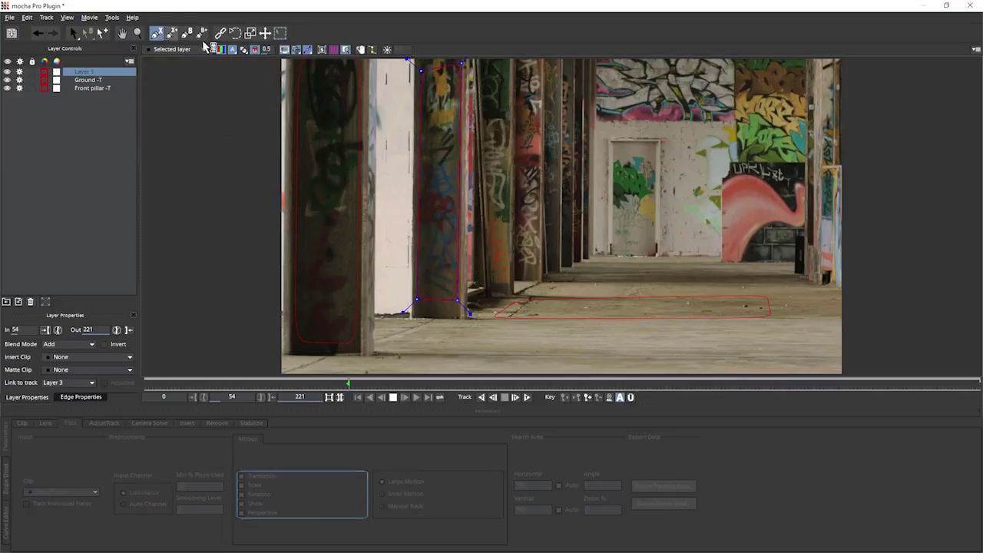
{"action": "left_click", "coordinate": [734, 168]}
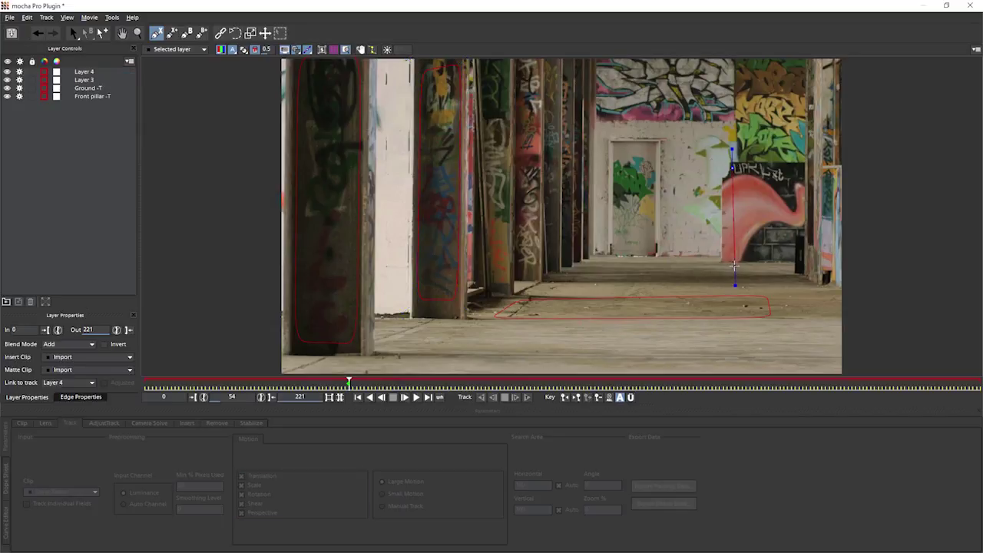
{"action": "left_click", "coordinate": [736, 262]}
{"action": "left_click", "coordinate": [799, 269]}
{"action": "left_click", "coordinate": [797, 161]}
{"action": "left_click", "coordinate": [733, 168]}
{"action": "left_click_drag", "start_coordinate": [736, 262], "coordinate": [730, 261]}
{"action": "left_click", "coordinate": [265, 513]}
Step: Rename Layer 4 to Back wall and Layer 3 to Mid pillar
{"action": "double_click", "coordinate": [83, 71]}
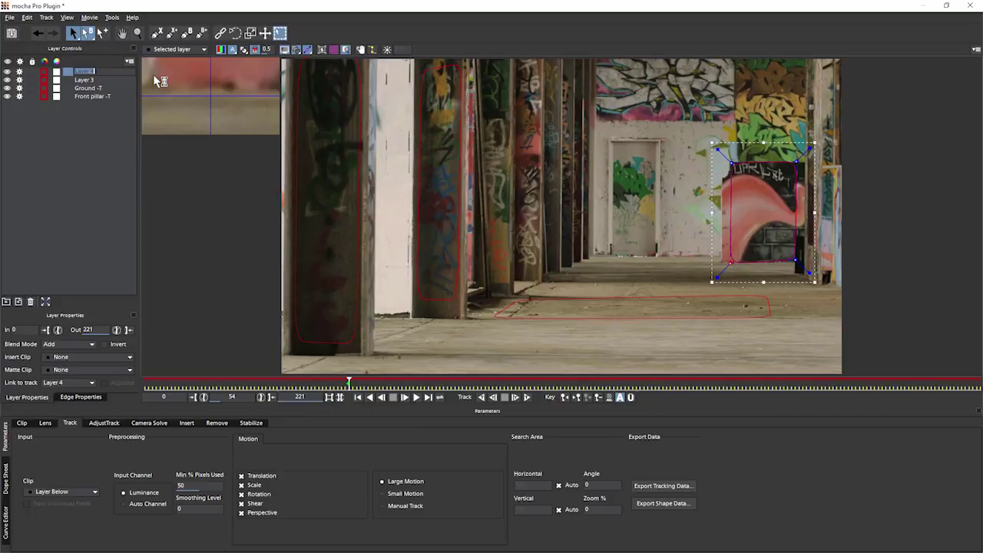
{"action": "type", "text": "Back wall -T"}
{"action": "key", "text": "Return"}
{"action": "double_click", "coordinate": [83, 80]}
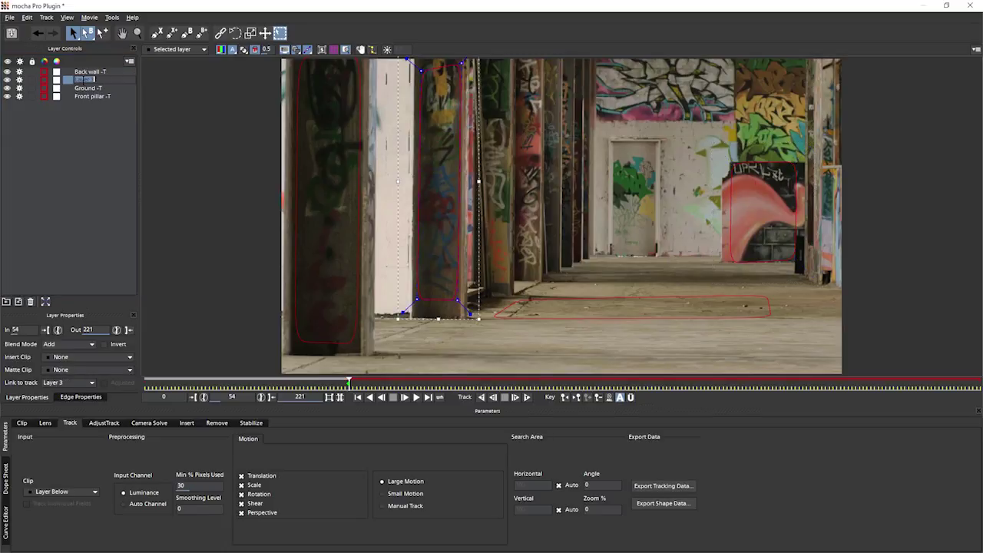
{"action": "type", "text": "Mid pillar -T"}
{"action": "key", "text": "Return"}
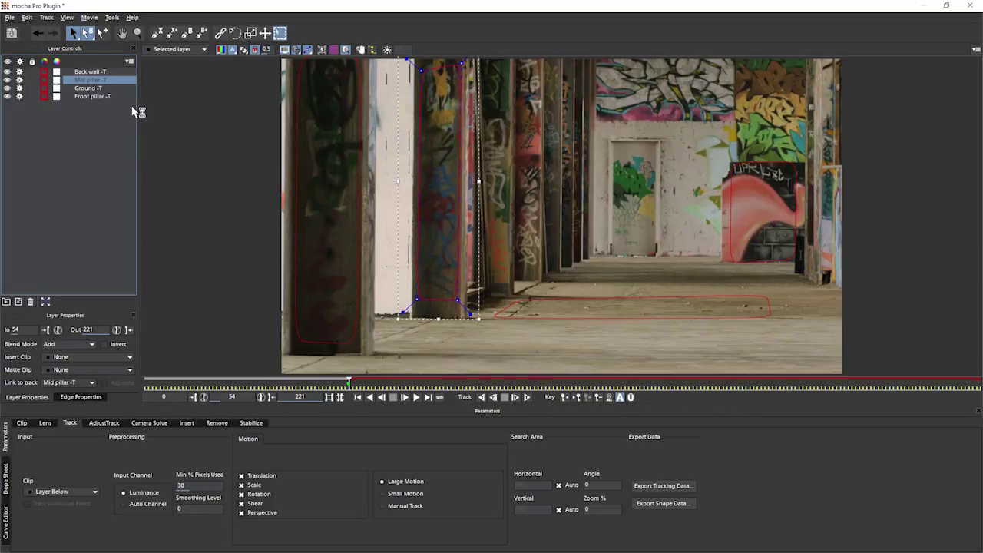
Step: Track the Back wall layer forwards and dismiss the tracking-terminated warnings
{"action": "left_click", "coordinate": [86, 89]}
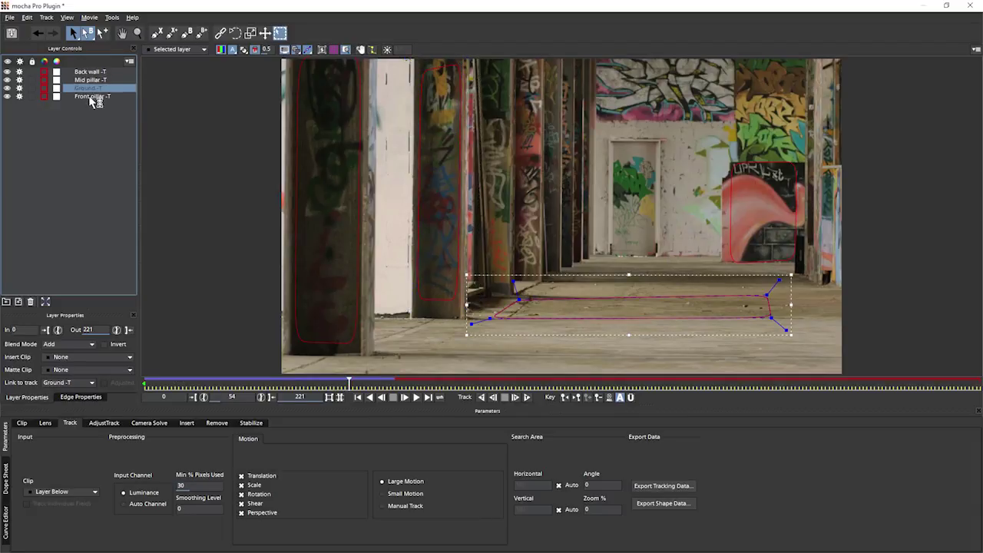
{"action": "left_click", "coordinate": [93, 96]}
{"action": "left_click", "coordinate": [90, 89]}
{"action": "left_click", "coordinate": [90, 71]}
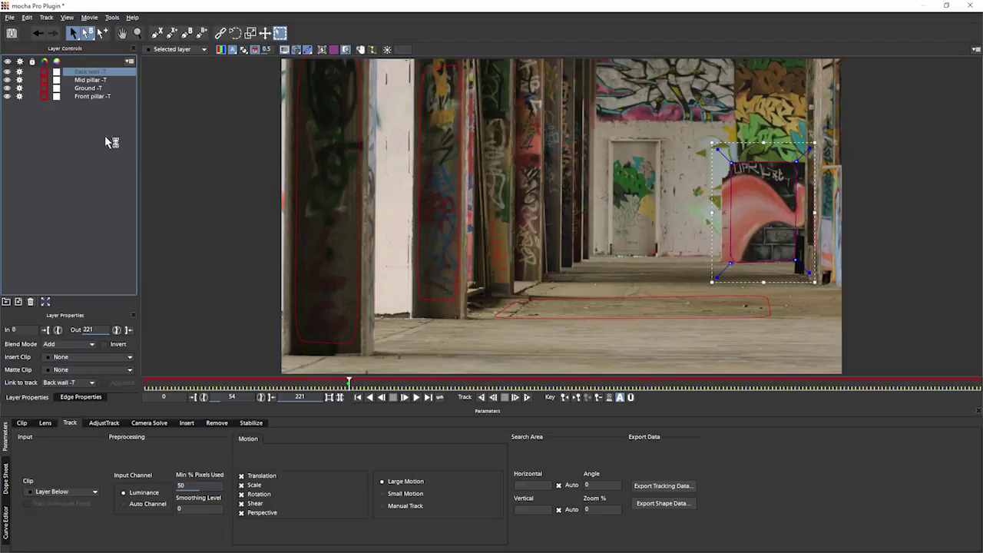
{"action": "left_click", "coordinate": [528, 398]}
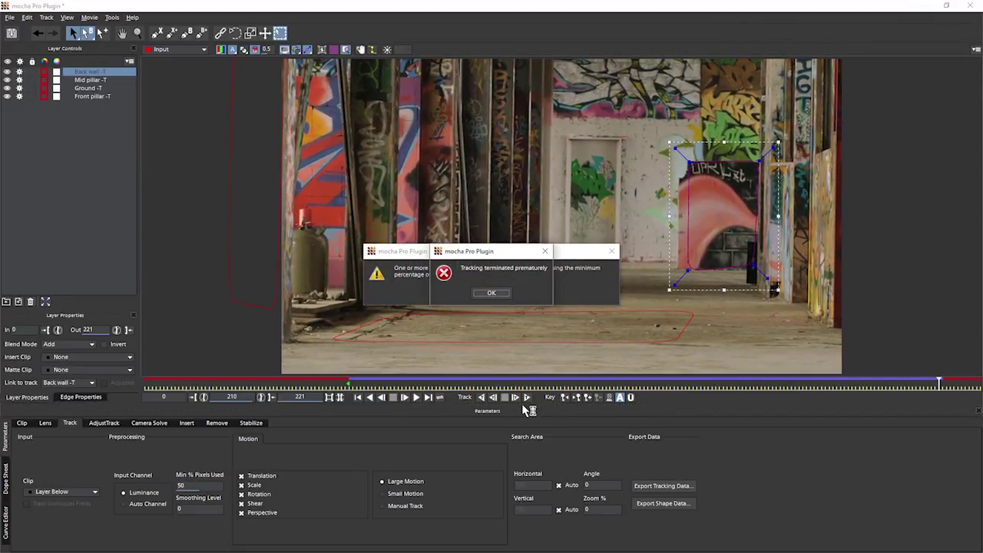
{"action": "left_click", "coordinate": [494, 293]}
{"action": "left_click", "coordinate": [492, 293]}
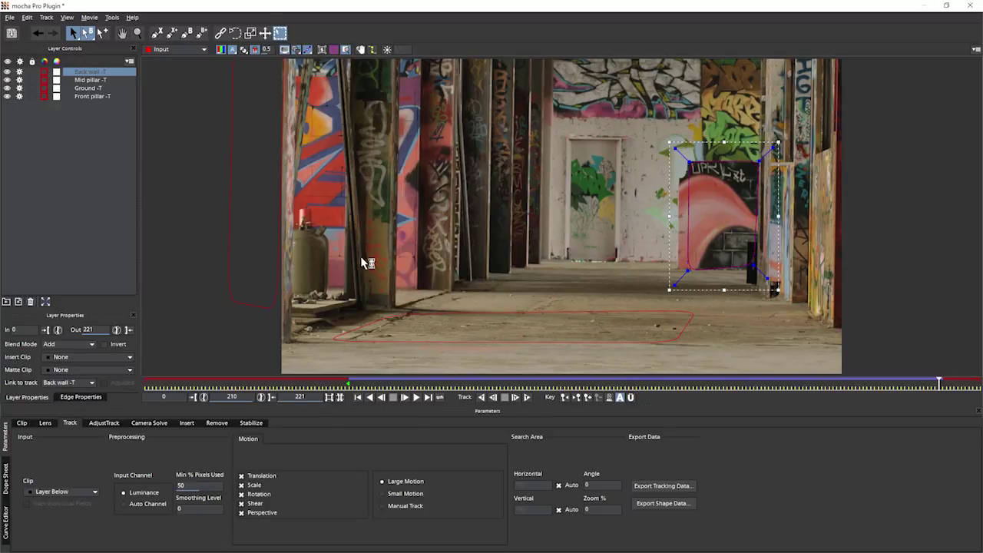
Step: End the Mid pillar layer at frame 176 and resume tracking forwards
{"action": "left_click_drag", "start_coordinate": [932, 383], "coordinate": [812, 400]}
{"action": "left_click", "coordinate": [86, 80]}
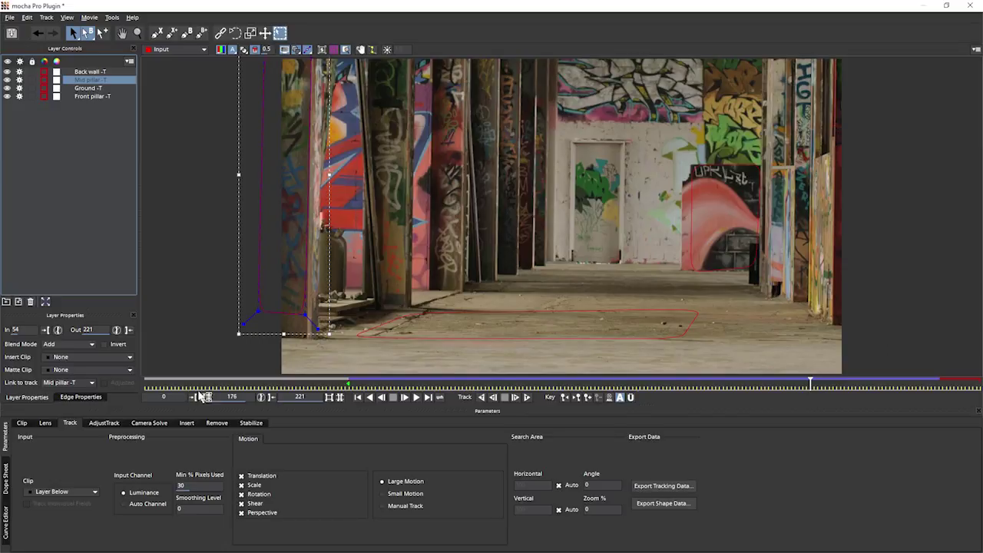
{"action": "left_click", "coordinate": [117, 330]}
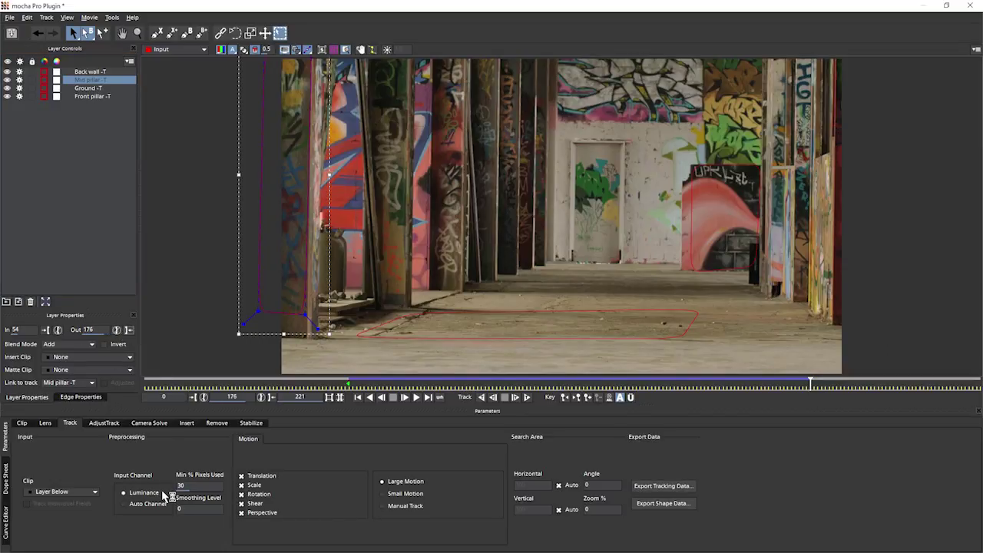
{"action": "left_click", "coordinate": [529, 400]}
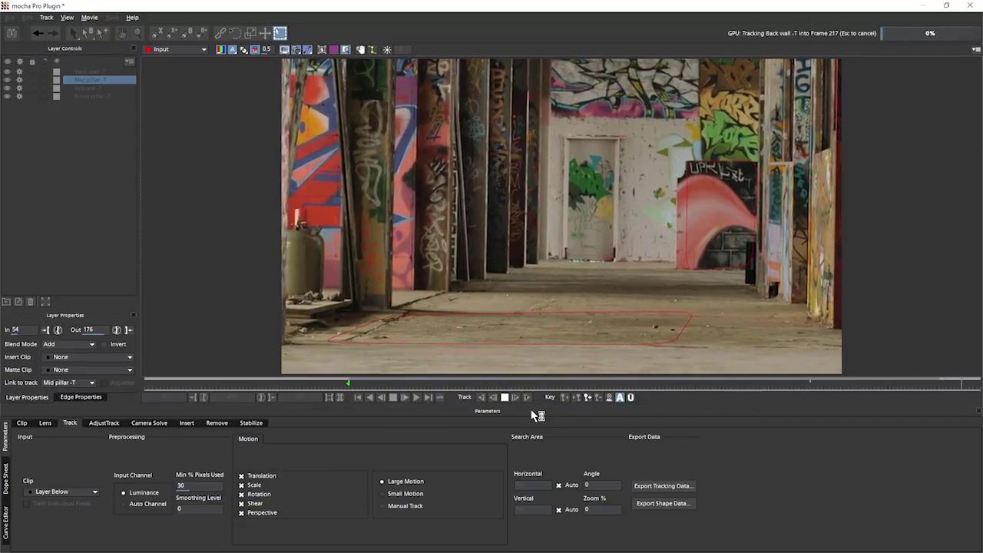
Step: Select Back wall -T at frame 54, reorder it in the layer list, and track backwards to frame 0
{"action": "left_click", "coordinate": [90, 87]}
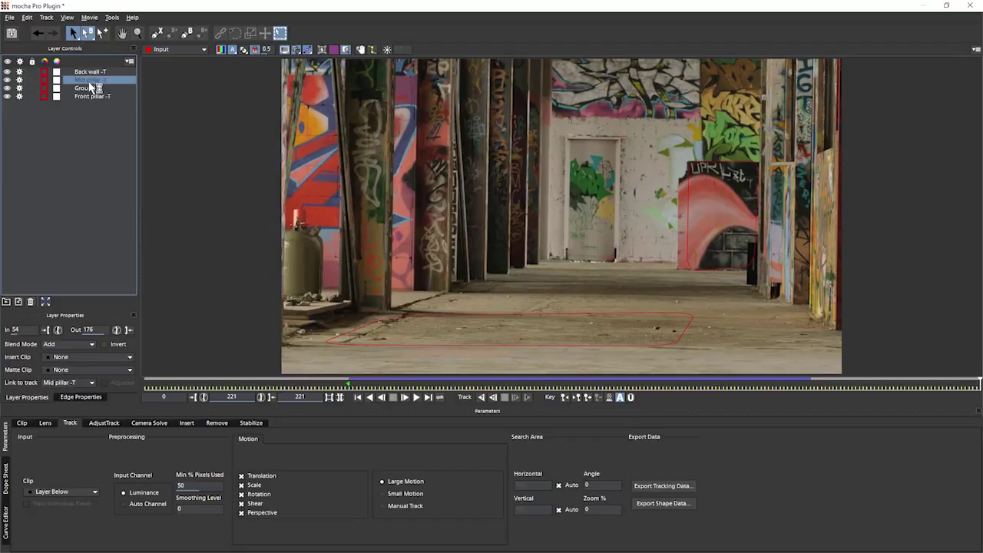
{"action": "left_click", "coordinate": [94, 96]}
{"action": "left_click", "coordinate": [90, 87]}
{"action": "left_click", "coordinate": [91, 79]}
{"action": "left_click", "coordinate": [91, 71]}
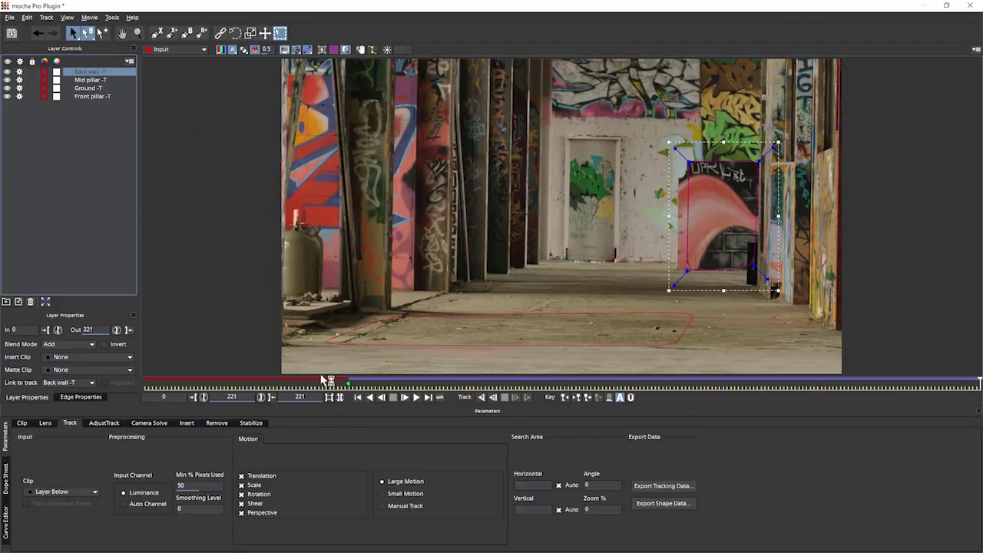
{"action": "left_click", "coordinate": [563, 398]}
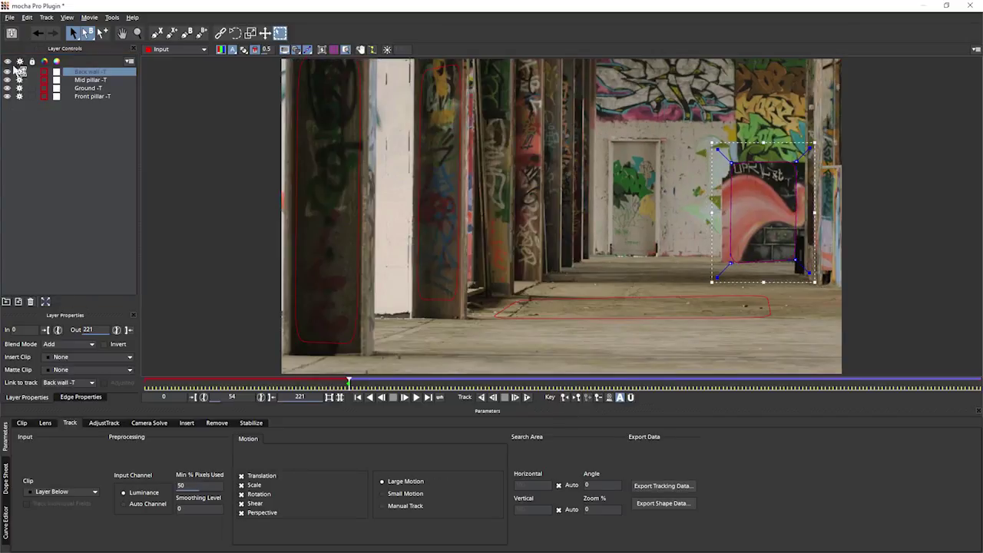
{"action": "left_click_drag", "start_coordinate": [21, 85], "coordinate": [23, 108]}
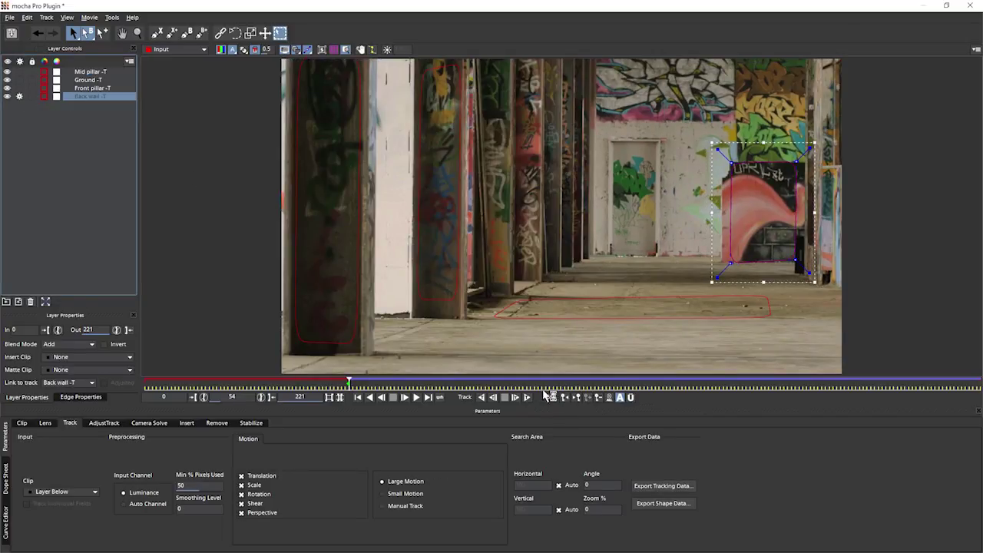
{"action": "left_click_drag", "start_coordinate": [91, 102], "coordinate": [92, 72]}
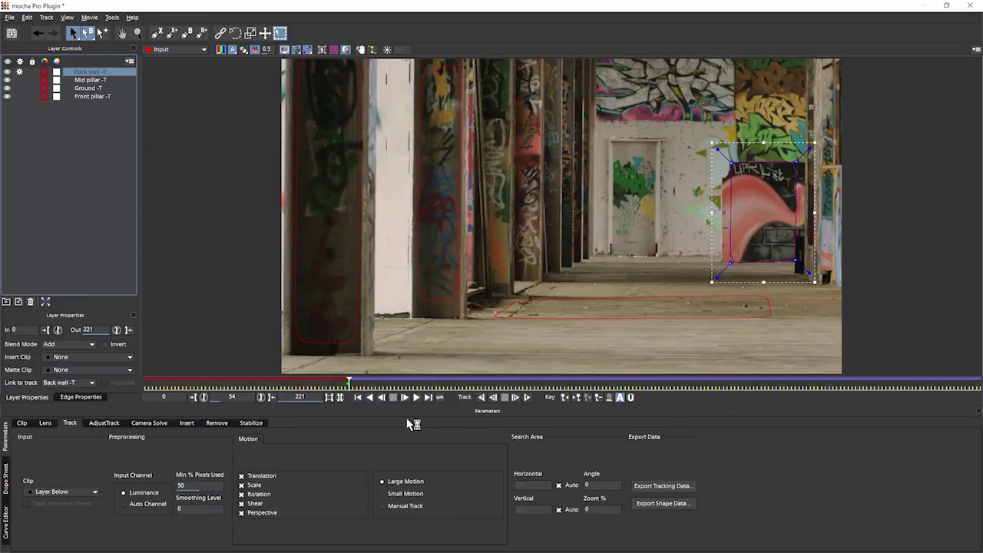
{"action": "left_click", "coordinate": [482, 398]}
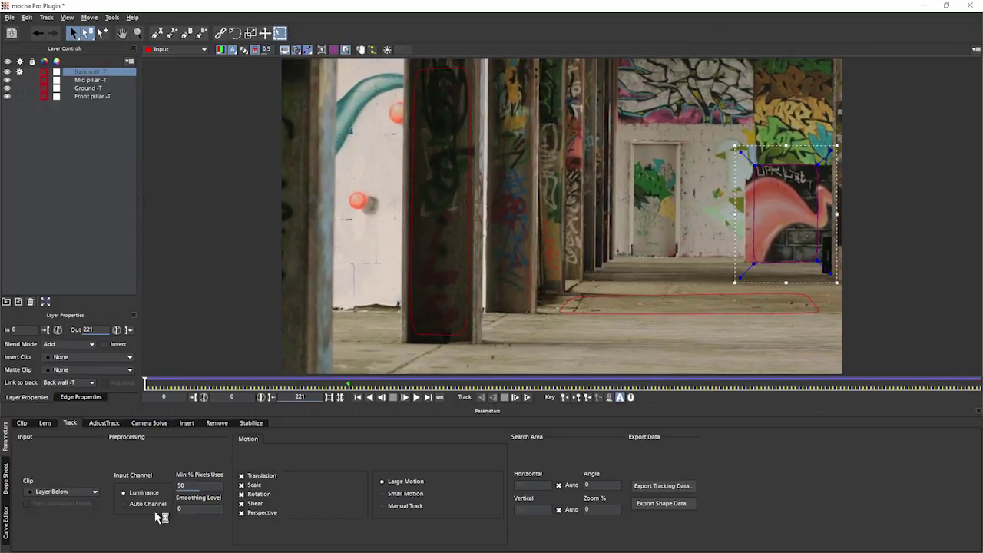
Step: Select all four tracked layers and set the camera solve to Small Parallax Change, 35-70mm
{"action": "left_click", "coordinate": [160, 423]}
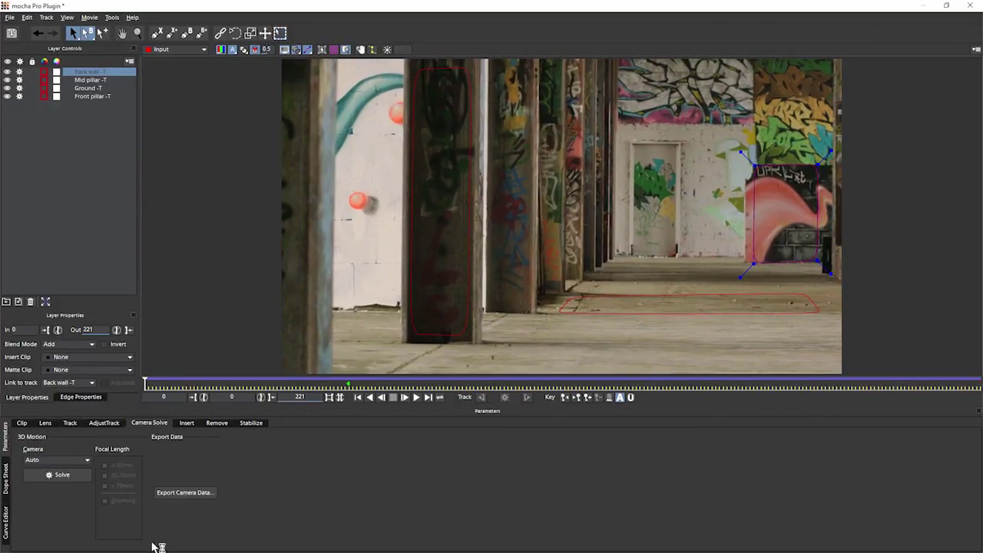
{"action": "left_click", "coordinate": [106, 98]}
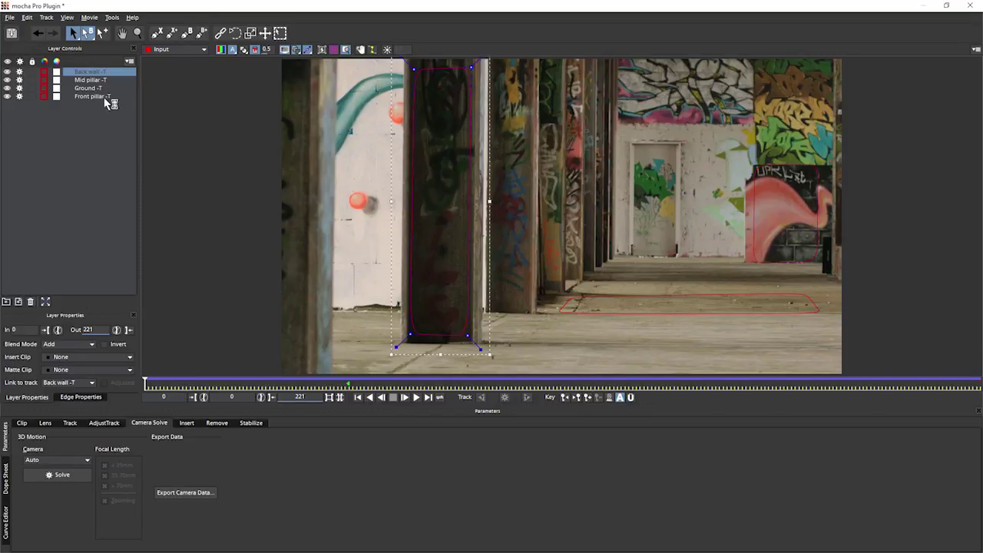
{"action": "left_click", "coordinate": [93, 72], "text": "shift"}
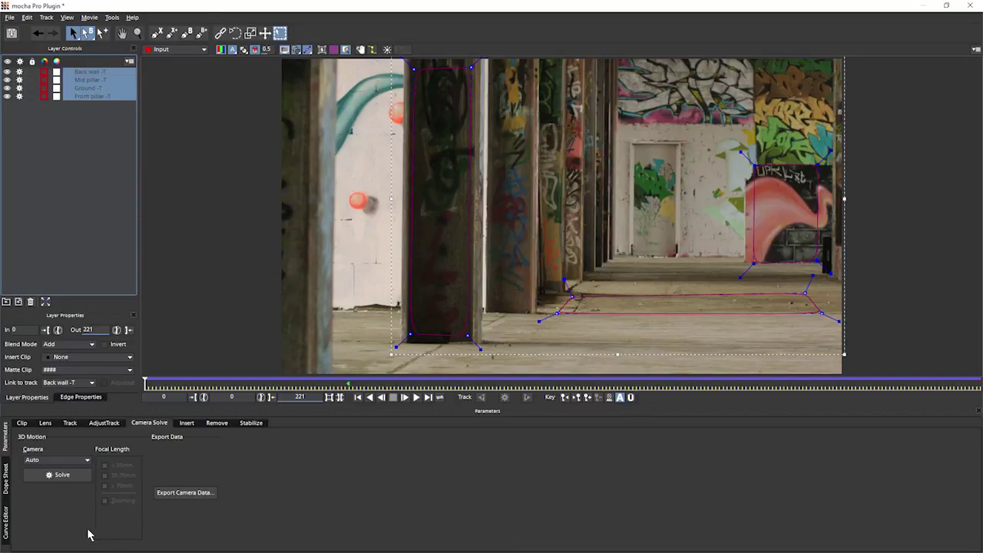
{"action": "left_click", "coordinate": [55, 475]}
{"action": "left_click", "coordinate": [88, 462]}
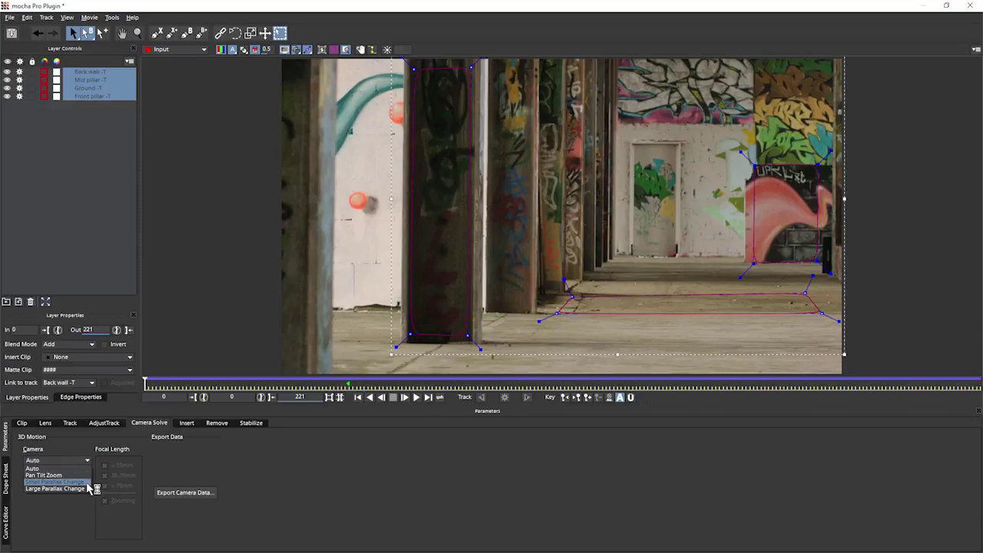
{"action": "left_click", "coordinate": [58, 481]}
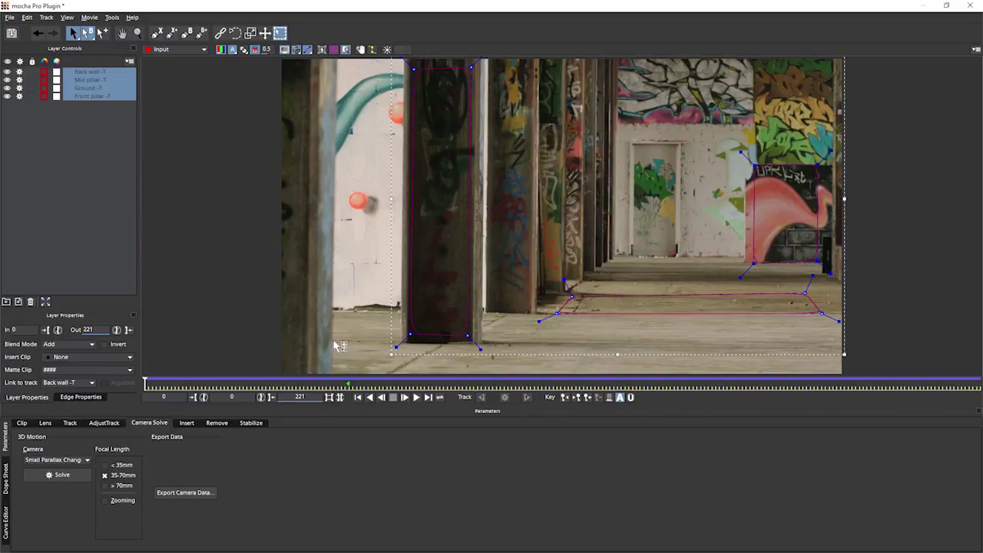
{"action": "left_click", "coordinate": [86, 461]}
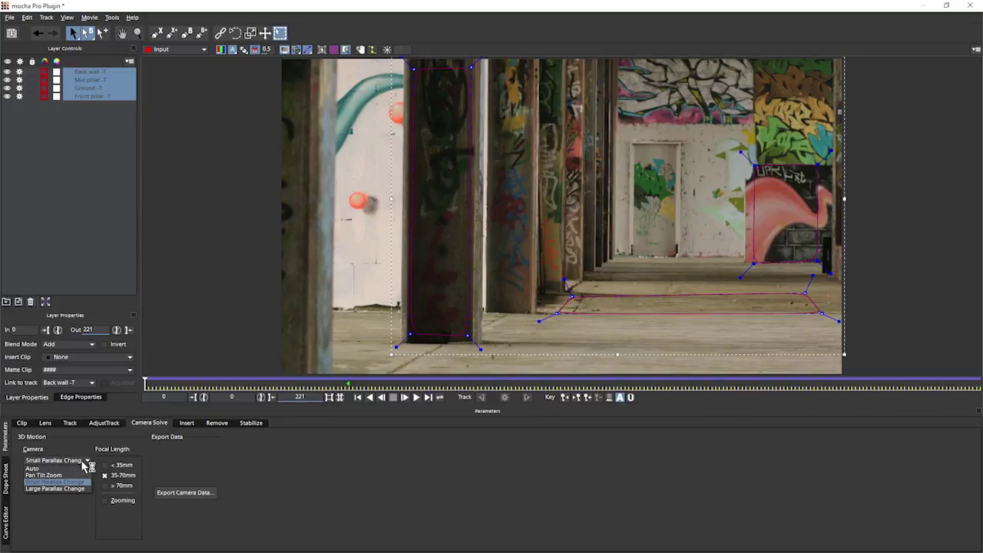
{"action": "left_click", "coordinate": [80, 480]}
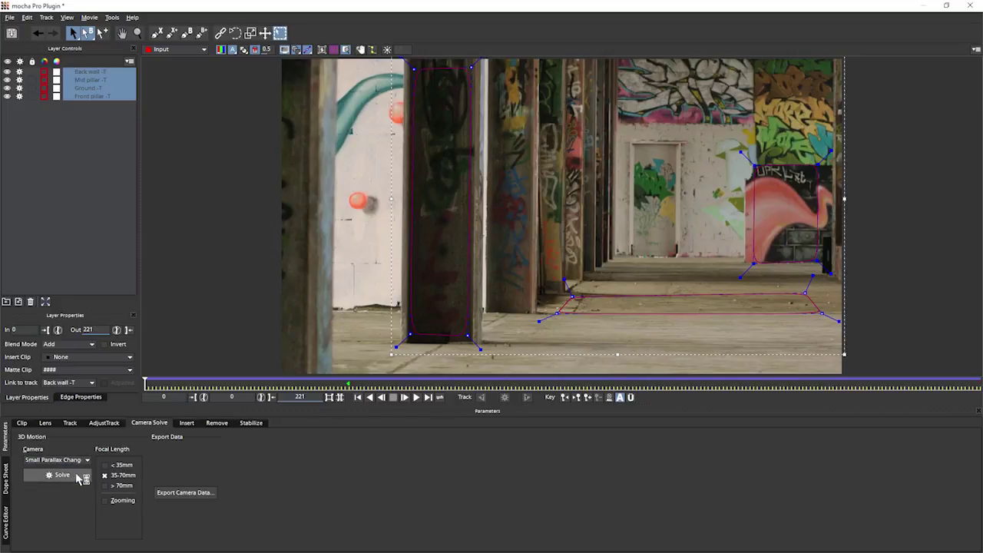
Step: After the small-parallax solve fails, re-solve with Large Parallax Change, reaching 98% quality
{"action": "left_click", "coordinate": [83, 480]}
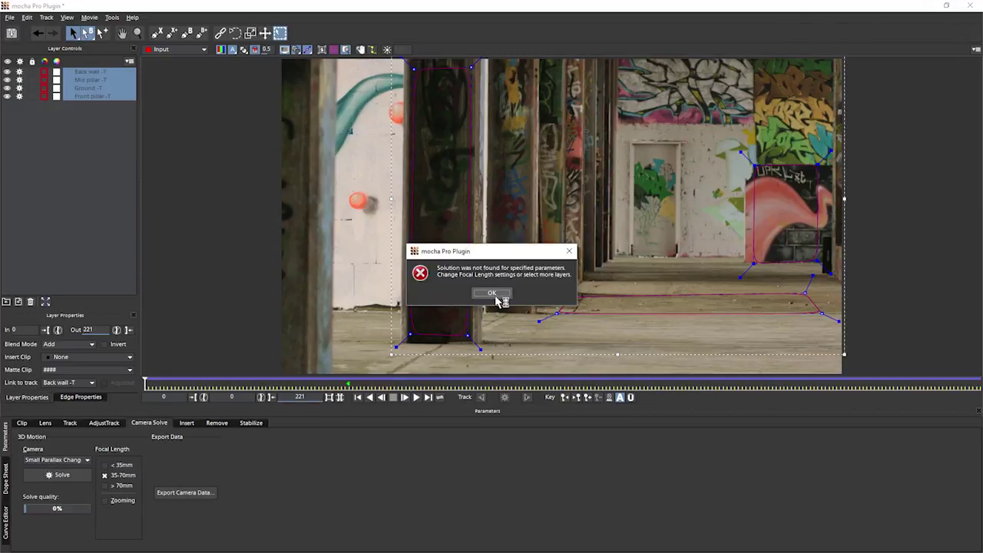
{"action": "left_click", "coordinate": [491, 293]}
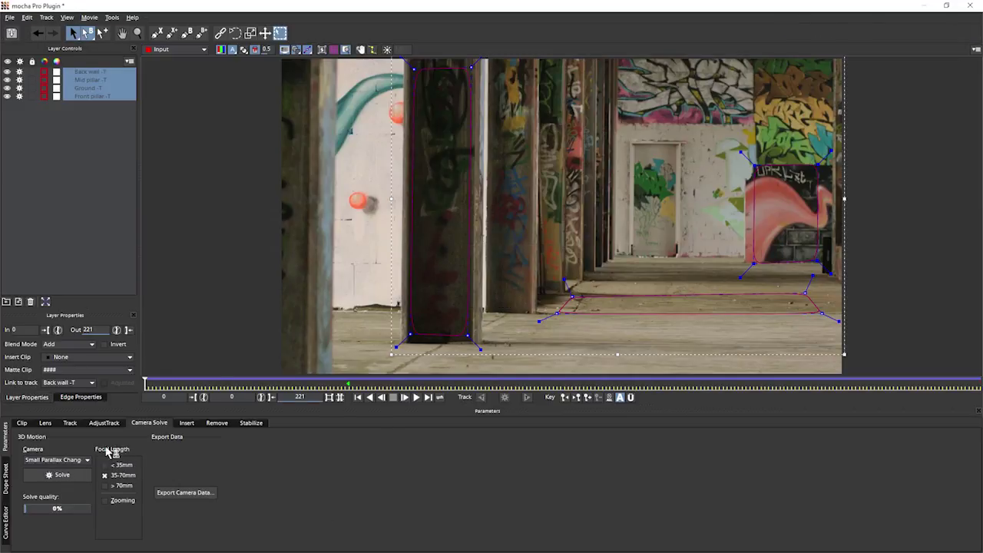
{"action": "left_click", "coordinate": [55, 460]}
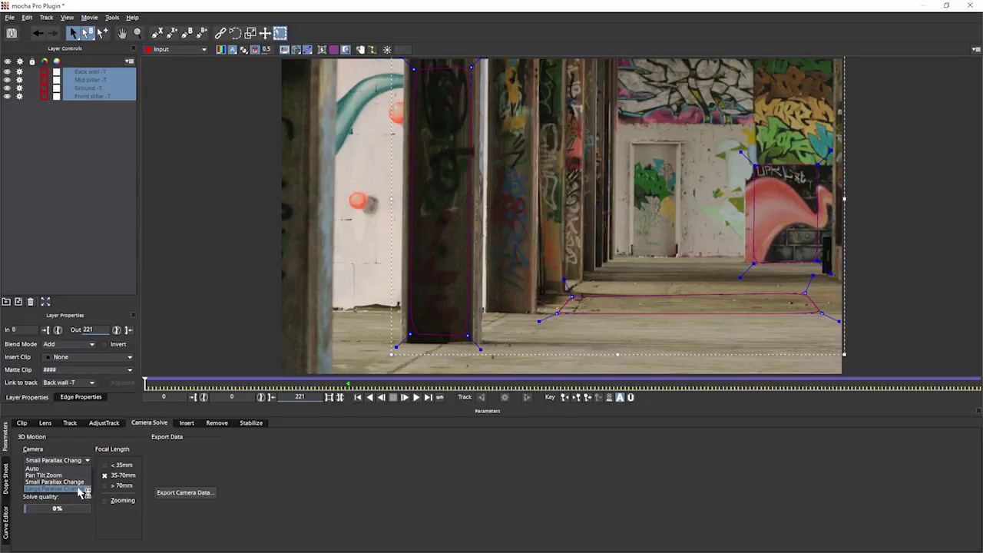
{"action": "left_click", "coordinate": [79, 489]}
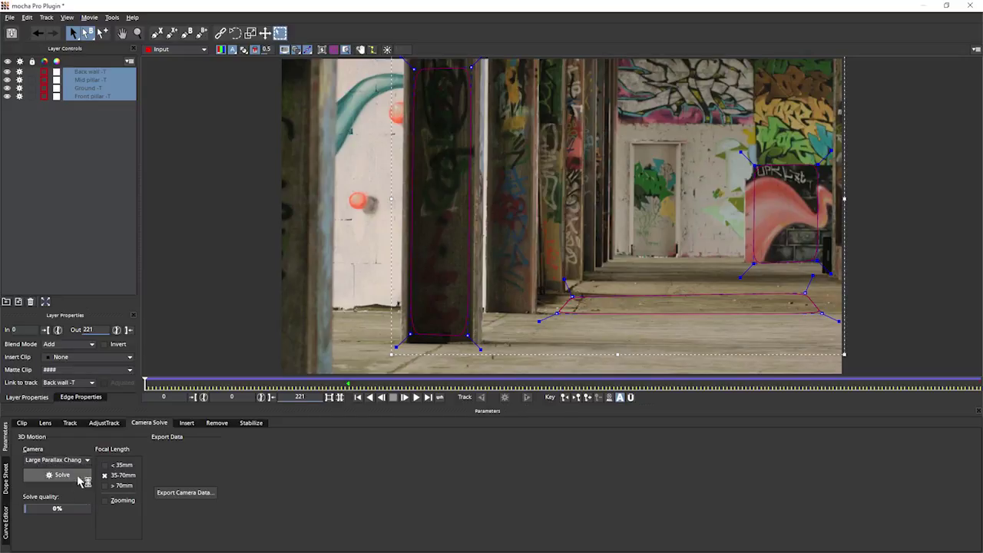
{"action": "left_click", "coordinate": [83, 478]}
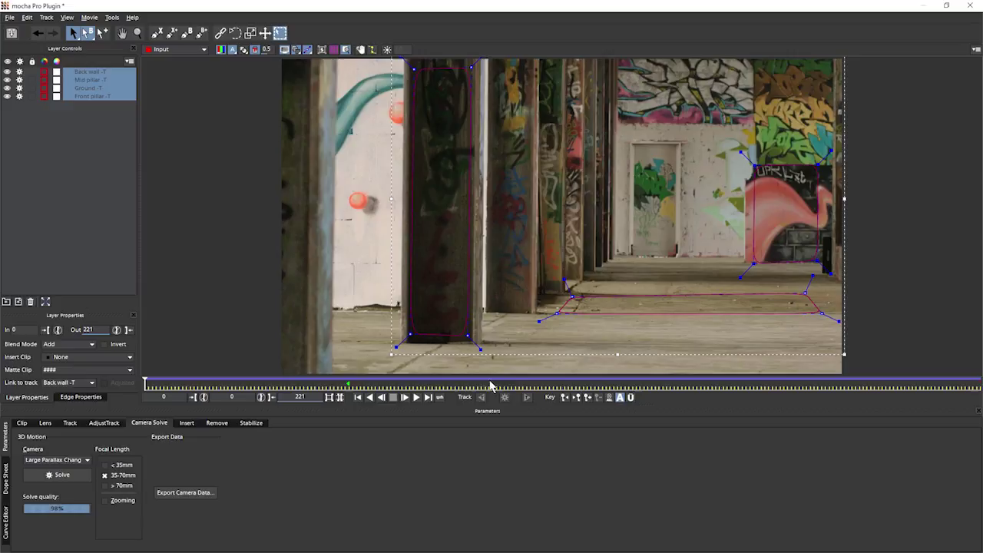
{"action": "left_click", "coordinate": [84, 459]}
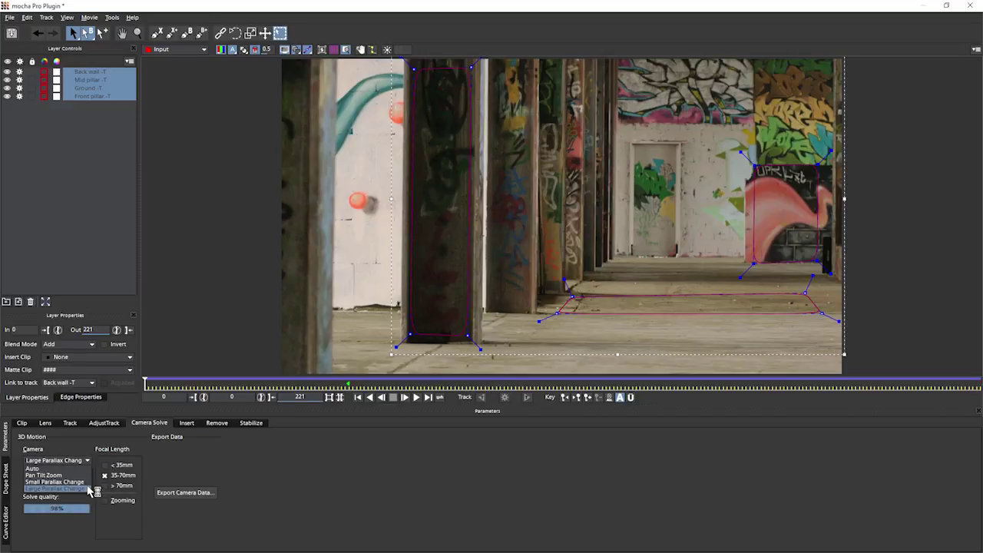
{"action": "left_click", "coordinate": [93, 487]}
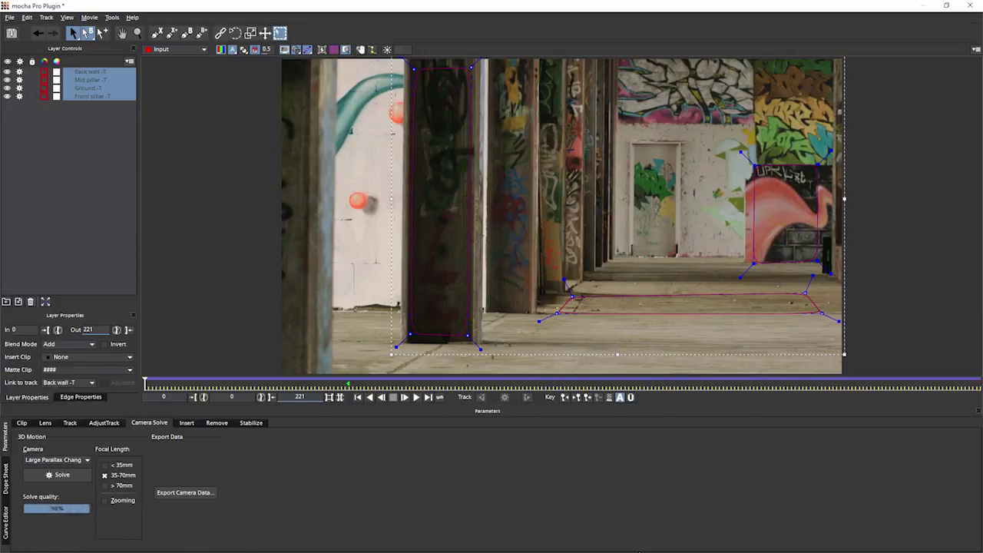
Step: Copy the camera as After Effects 3D Motion Data to the clipboard and close the mocha project
{"action": "left_click", "coordinate": [217, 491]}
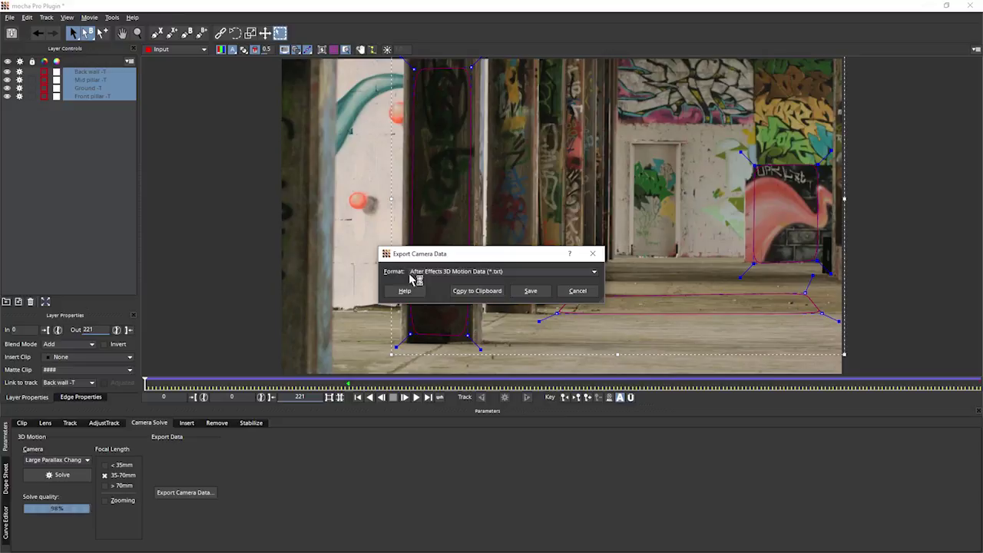
{"action": "left_click", "coordinate": [488, 293]}
{"action": "left_click", "coordinate": [523, 272]}
{"action": "left_click", "coordinate": [461, 279]}
{"action": "left_click", "coordinate": [494, 290]}
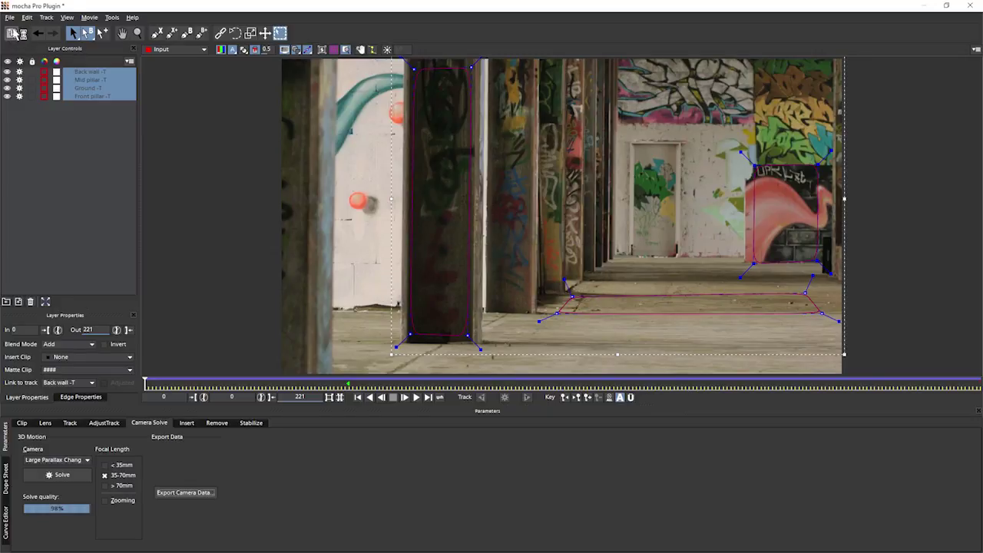
{"action": "left_click", "coordinate": [10, 17]}
{"action": "left_click", "coordinate": [62, 161]}
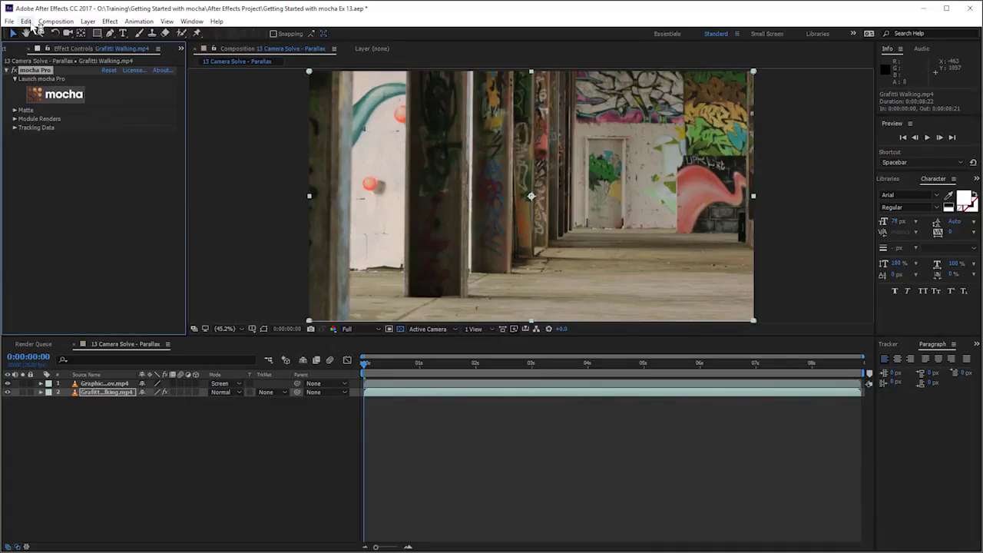
Step: Paste the mocha camera into 13 Camera Solve - Parallax, then preview and scrub the solve
{"action": "left_click", "coordinate": [27, 20]}
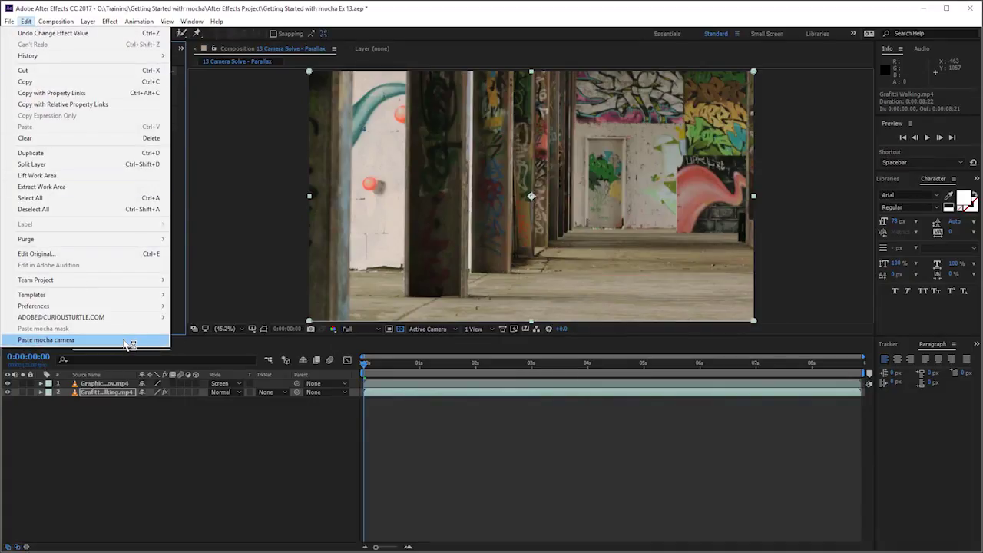
{"action": "left_click", "coordinate": [127, 344]}
{"action": "left_click", "coordinate": [369, 363]}
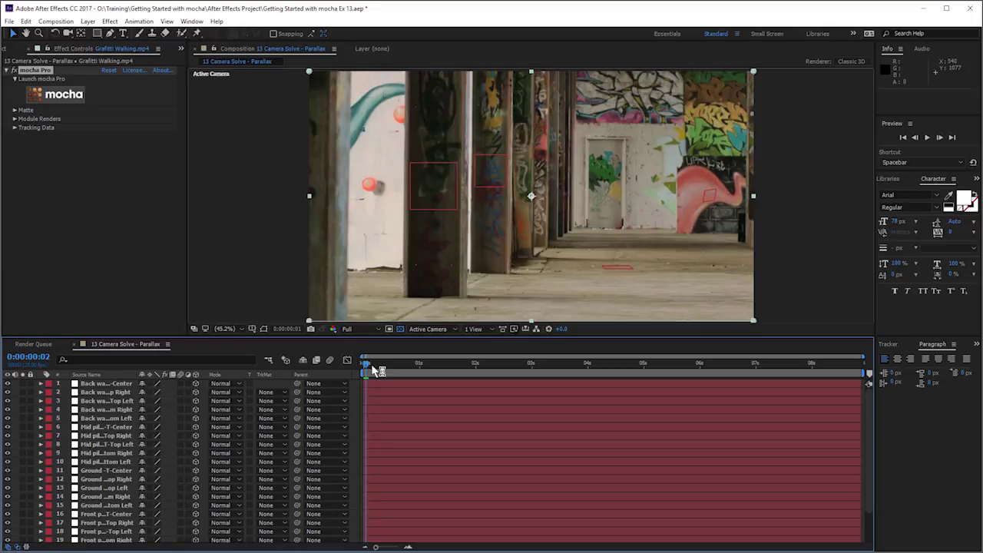
{"action": "key", "text": "space"}
{"action": "key", "text": "space"}
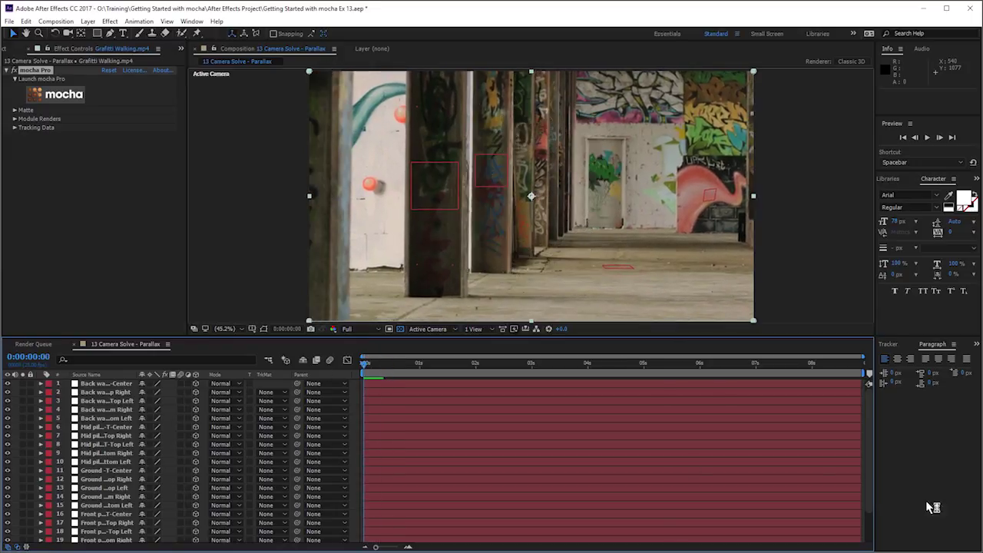
{"action": "scroll", "coordinate": [844, 515], "scroll_direction": "down", "scroll_amount": 2}
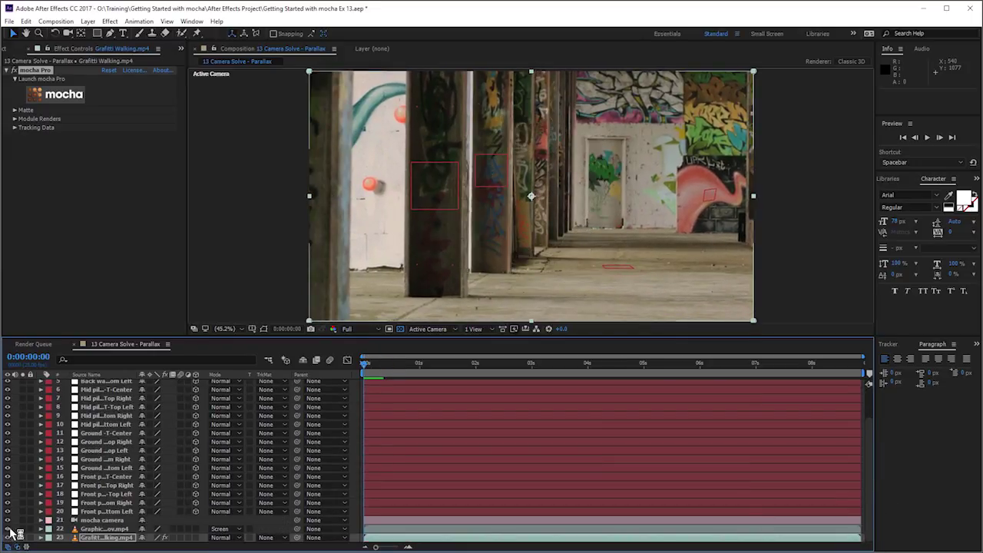
{"action": "left_click_drag", "start_coordinate": [375, 364], "coordinate": [292, 377]}
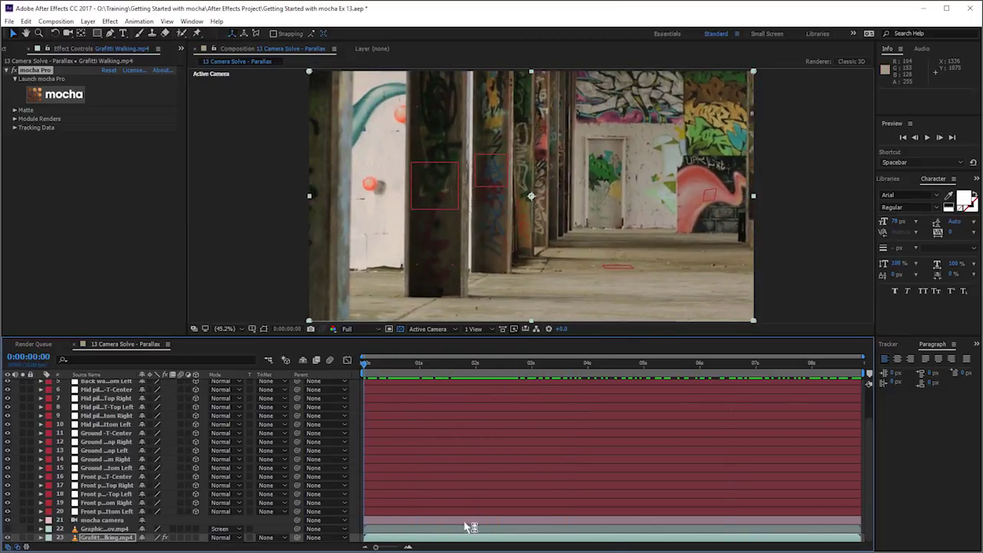
Step: Label the five front pillar point layers Aqua
{"action": "left_click", "coordinate": [123, 511]}
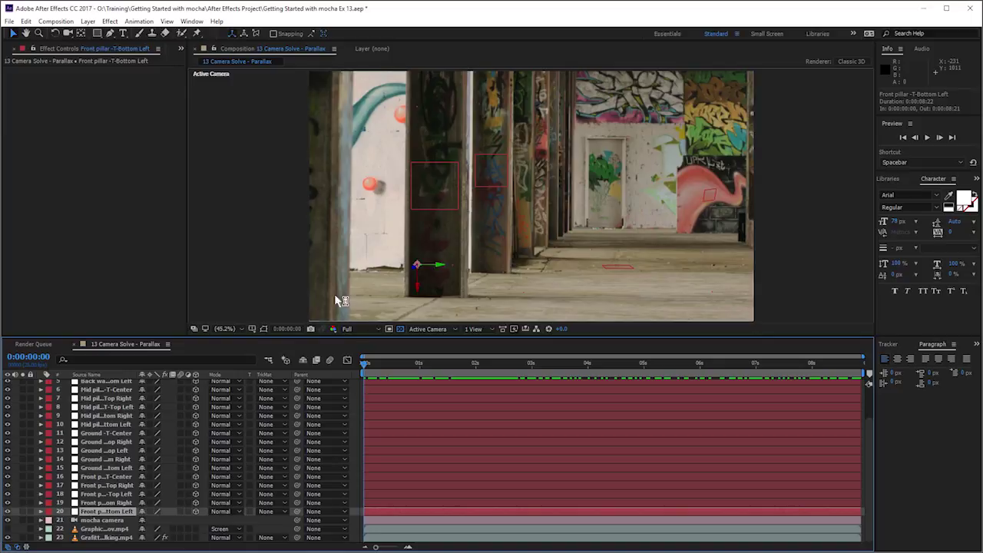
{"action": "left_click", "coordinate": [115, 476], "text": "shift"}
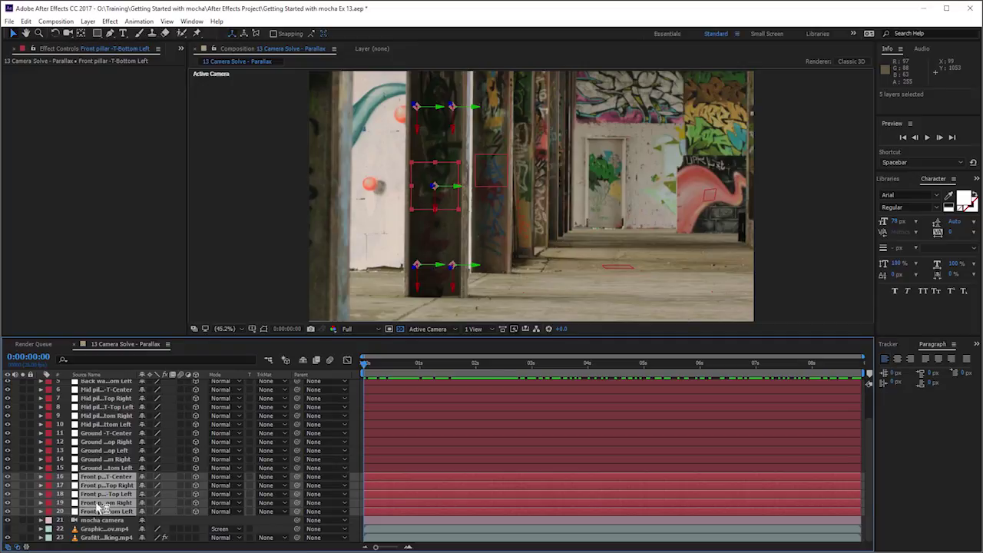
{"action": "left_click", "coordinate": [49, 477]}
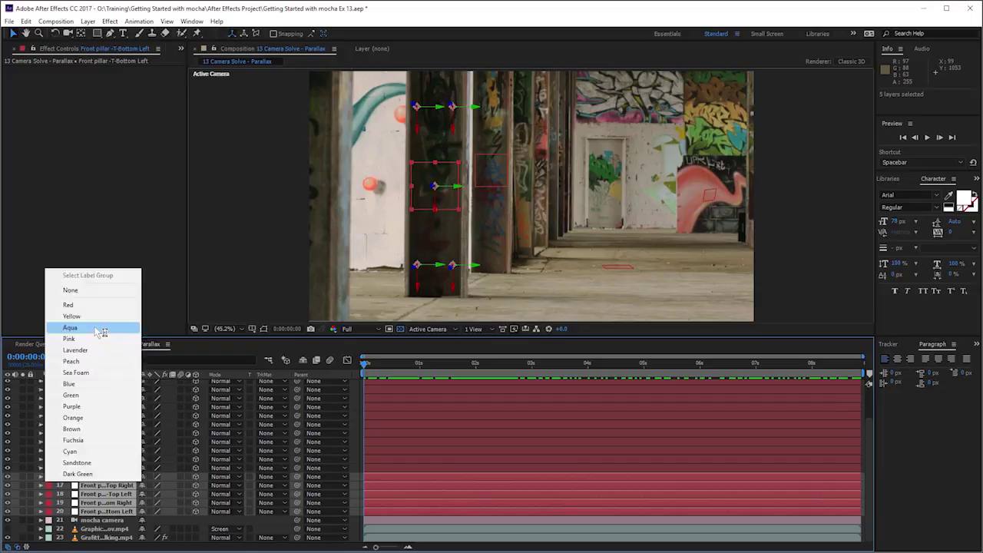
{"action": "left_click", "coordinate": [101, 331]}
Step: Label the ground point layers Dark Green
{"action": "left_click", "coordinate": [106, 432]}
{"action": "left_click", "coordinate": [106, 468], "text": "shift"}
{"action": "left_click", "coordinate": [48, 450]}
{"action": "left_click", "coordinate": [75, 409]}
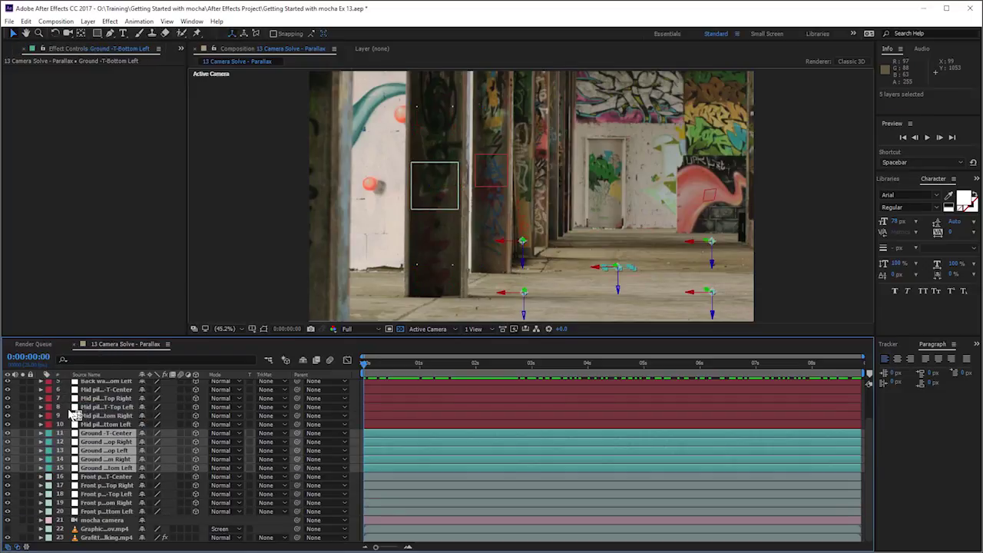
{"action": "left_click", "coordinate": [49, 435]}
Step: Label the mid pillar point layers Yellow
{"action": "left_click", "coordinate": [77, 430]}
{"action": "left_click", "coordinate": [107, 424]}
{"action": "left_click", "coordinate": [73, 389], "text": "shift"}
{"action": "left_click", "coordinate": [48, 389]}
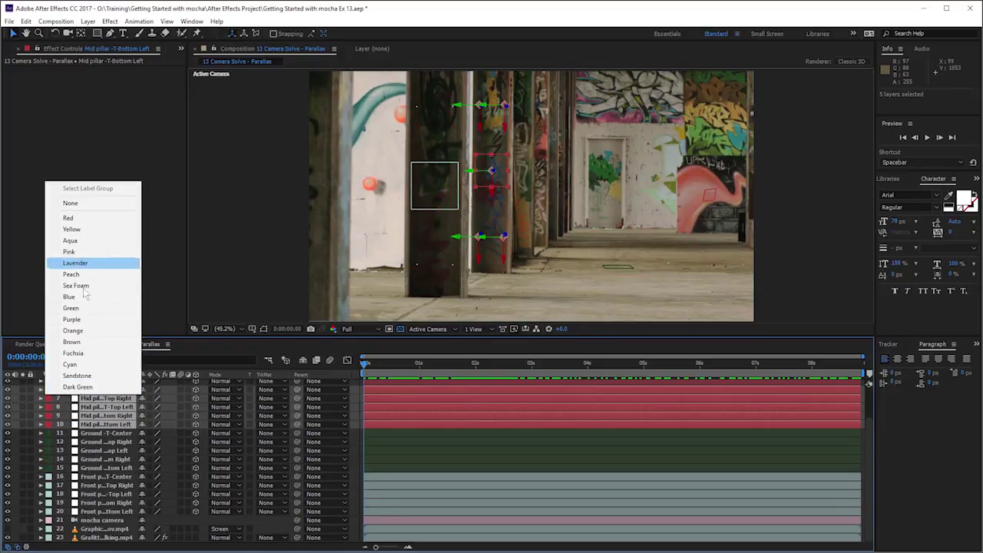
{"action": "left_click", "coordinate": [71, 229]}
Step: Label the back wall point layers Pink, then deselect all layers
{"action": "scroll", "coordinate": [864, 484], "scroll_direction": "up", "scroll_amount": 2}
{"action": "left_click", "coordinate": [108, 418]}
{"action": "left_click", "coordinate": [77, 384], "text": "shift"}
{"action": "left_click", "coordinate": [48, 384]}
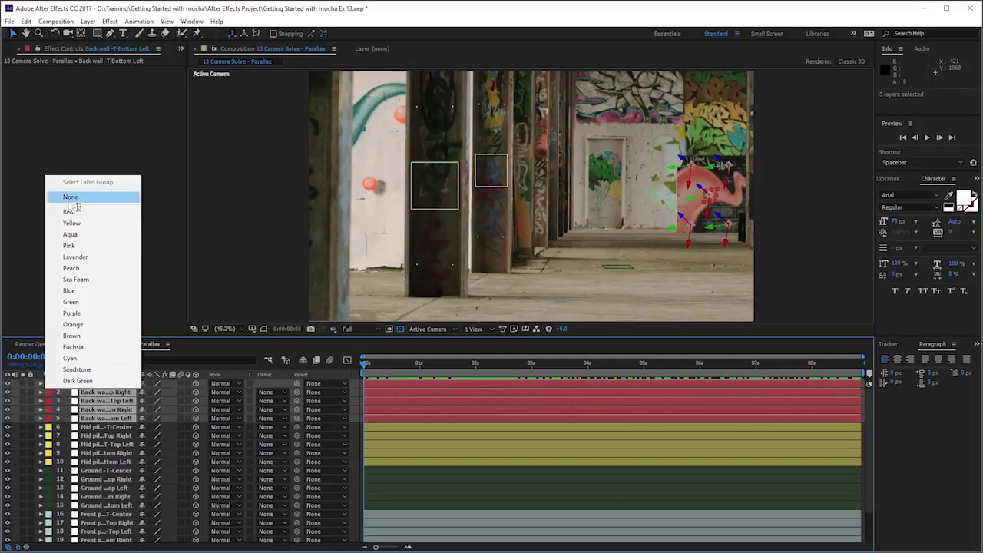
{"action": "left_click", "coordinate": [69, 245]}
{"action": "key", "text": "F2"}
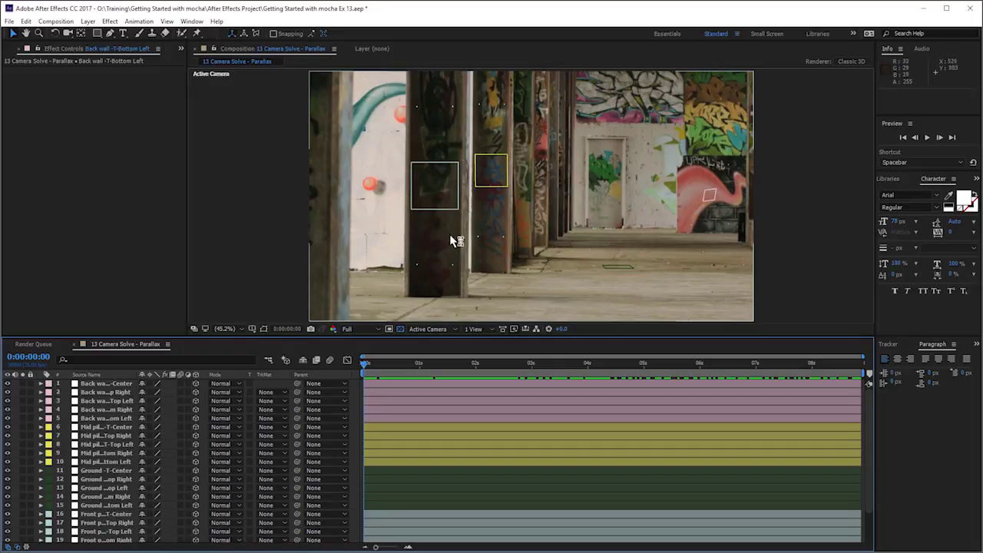
Step: Delete the back wall and mid pillar corner null layers
{"action": "left_click", "coordinate": [115, 384]}
{"action": "left_click", "coordinate": [122, 393]}
{"action": "left_click", "coordinate": [123, 418], "text": "shift"}
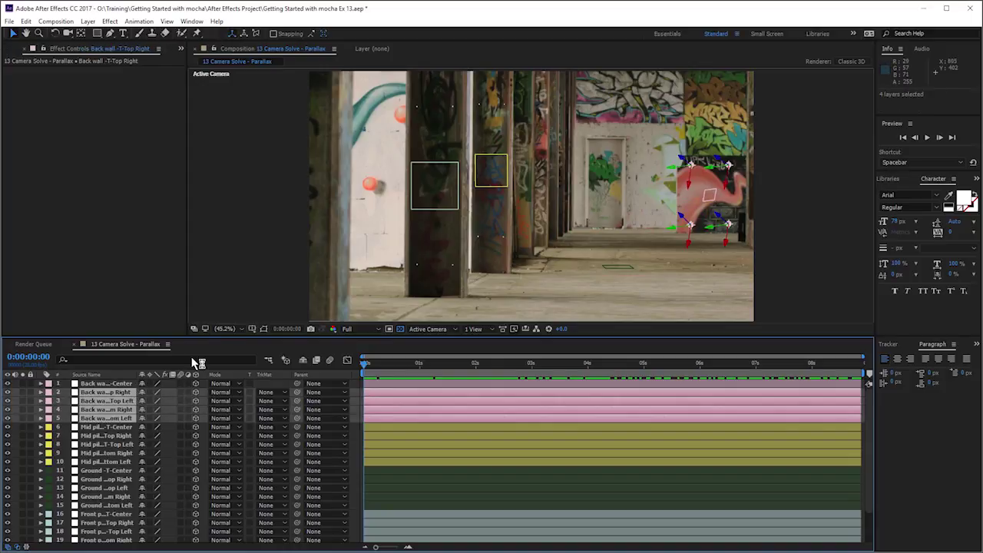
{"action": "key", "text": "Delete"}
{"action": "left_click", "coordinate": [109, 401]}
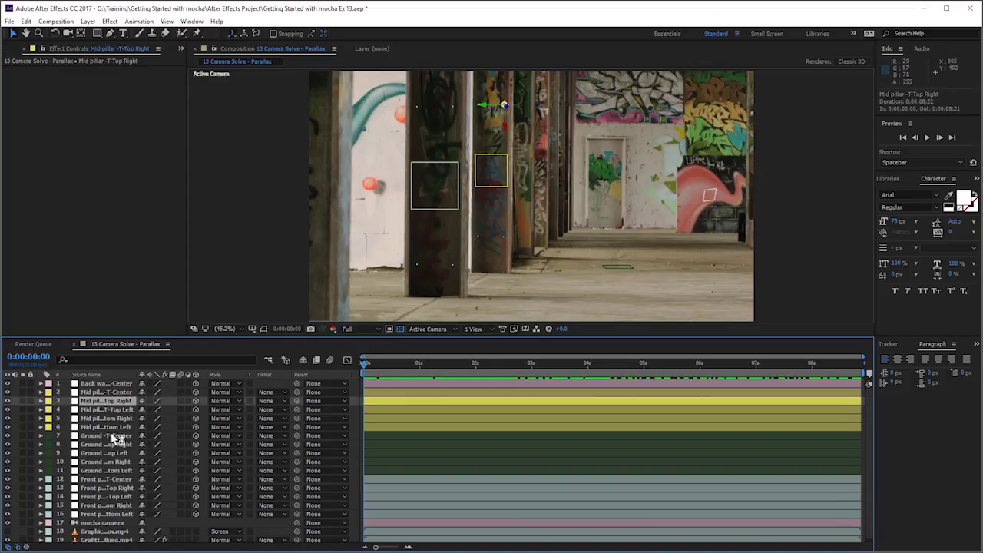
{"action": "left_click", "coordinate": [120, 427], "text": "shift"}
{"action": "key", "text": "Delete"}
Step: Delete the ground and front pillar corner nulls, then scrub through the first seconds
{"action": "left_click", "coordinate": [107, 410]}
{"action": "left_click", "coordinate": [147, 436], "text": "shift"}
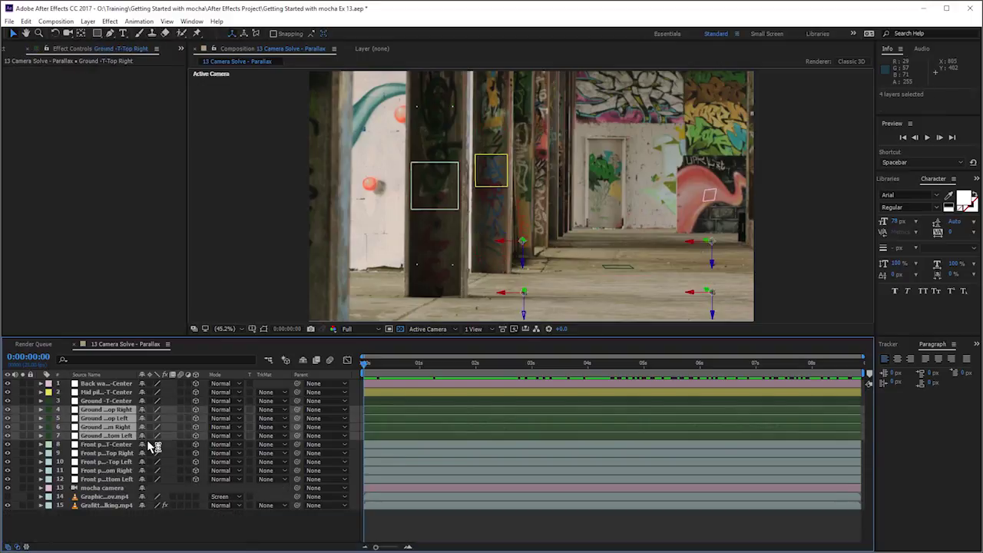
{"action": "key", "text": "Delete"}
{"action": "left_click", "coordinate": [110, 420]}
{"action": "left_click", "coordinate": [142, 443], "text": "shift"}
{"action": "key", "text": "Delete"}
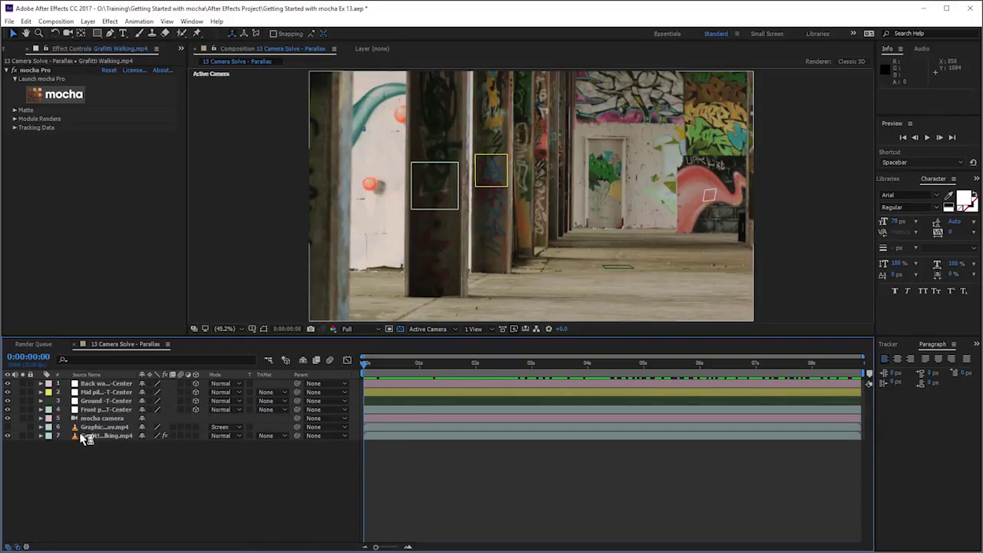
{"action": "left_click_drag", "start_coordinate": [407, 367], "coordinate": [364, 372]}
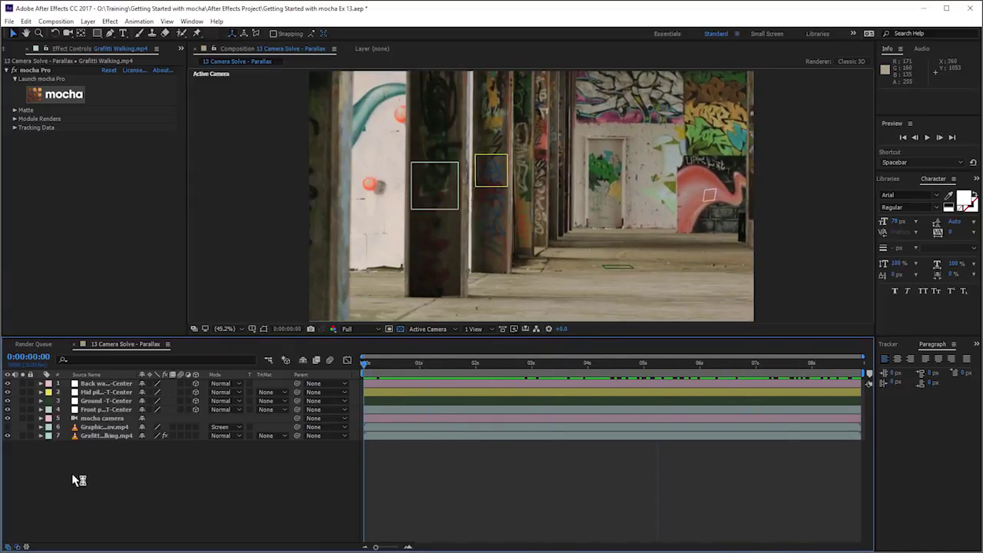
Step: Make the Graphic circle layer 3D and duplicate it into four copies
{"action": "left_click", "coordinate": [278, 429]}
{"action": "left_click_drag", "start_coordinate": [278, 435], "coordinate": [138, 433]}
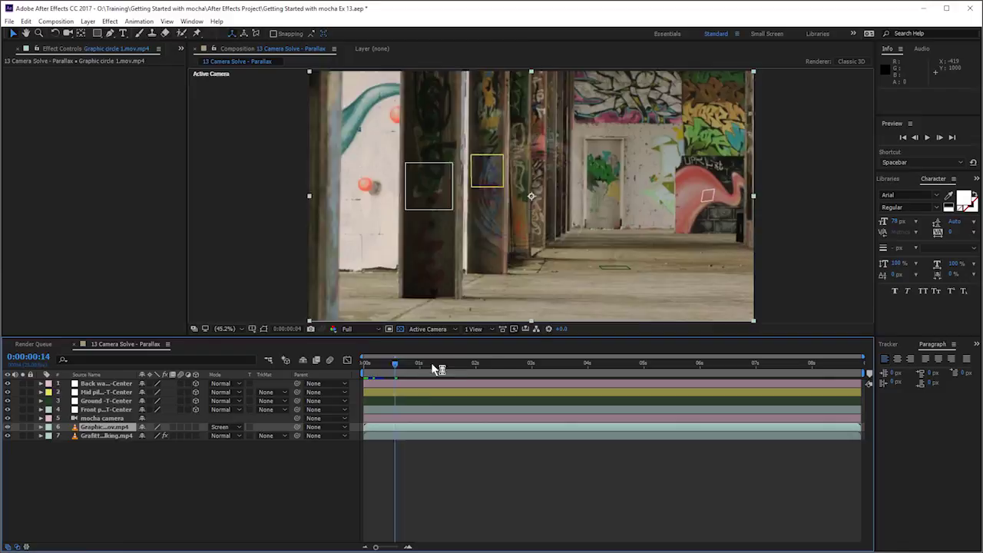
{"action": "left_click_drag", "start_coordinate": [436, 370], "coordinate": [311, 372]}
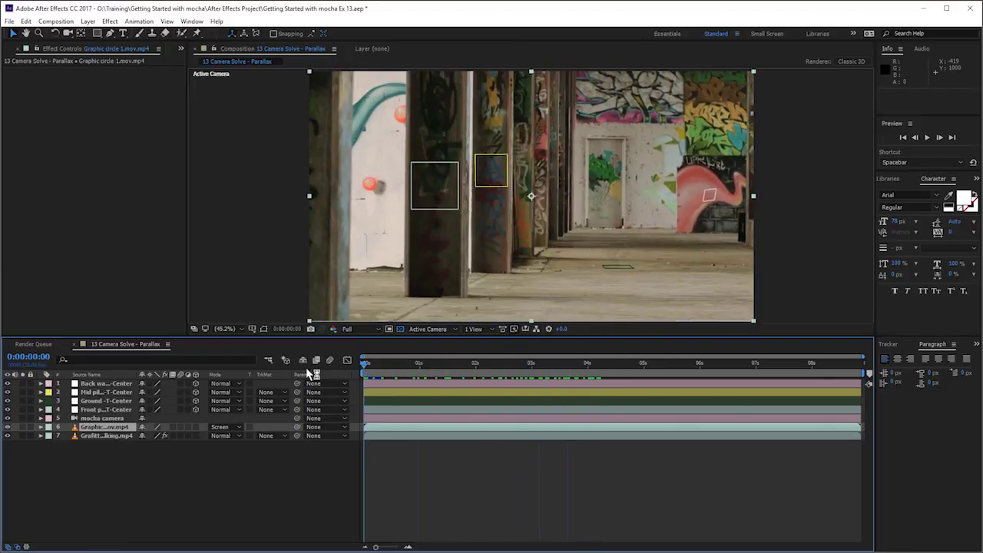
{"action": "left_click", "coordinate": [195, 427]}
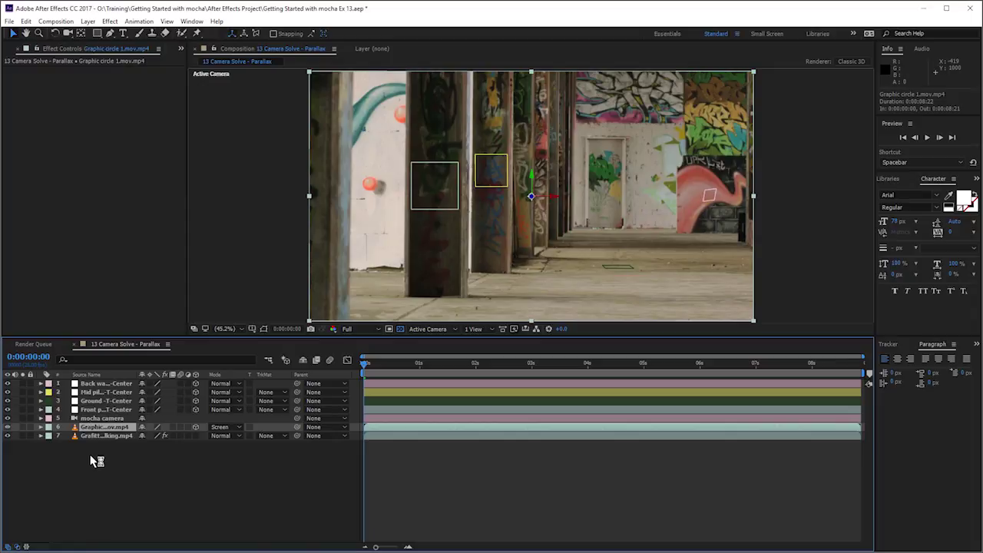
{"action": "key", "text": "ctrl+d"}
{"action": "key", "text": "ctrl+d"}
{"action": "key", "text": "ctrl+d"}
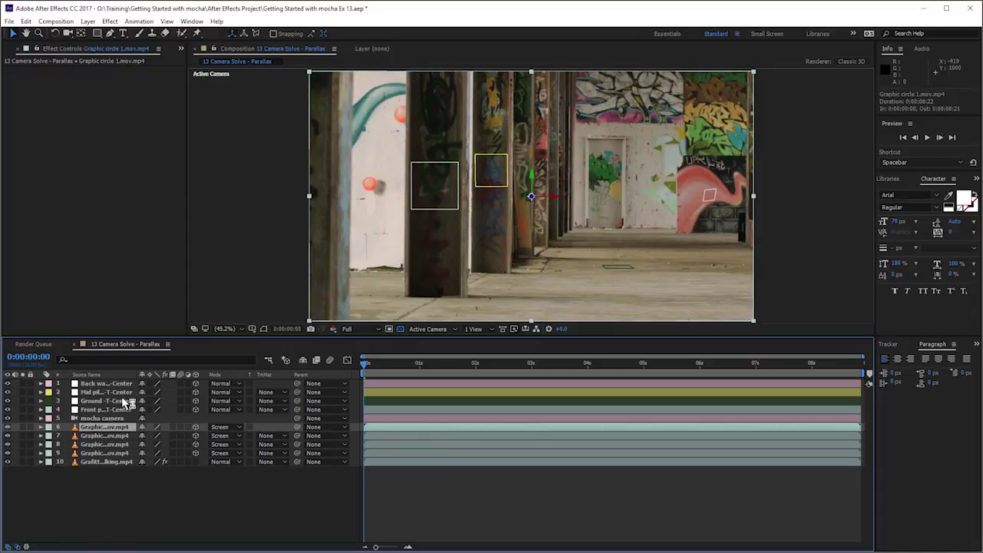
Step: Reveal the four center nulls' Position and paste Back wall's onto the first circle
{"action": "left_click", "coordinate": [114, 384]}
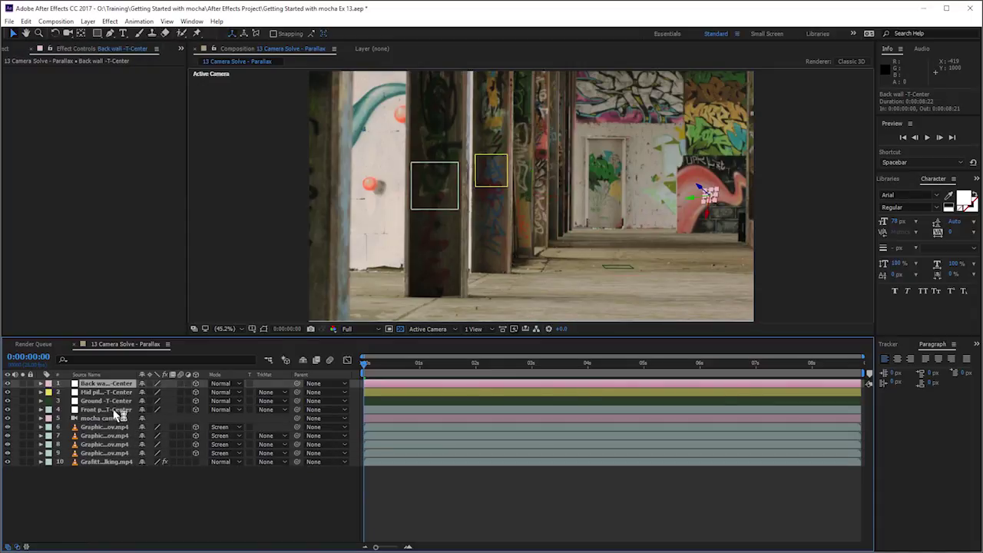
{"action": "left_click", "coordinate": [113, 410], "text": "shift"}
{"action": "key", "text": "p"}
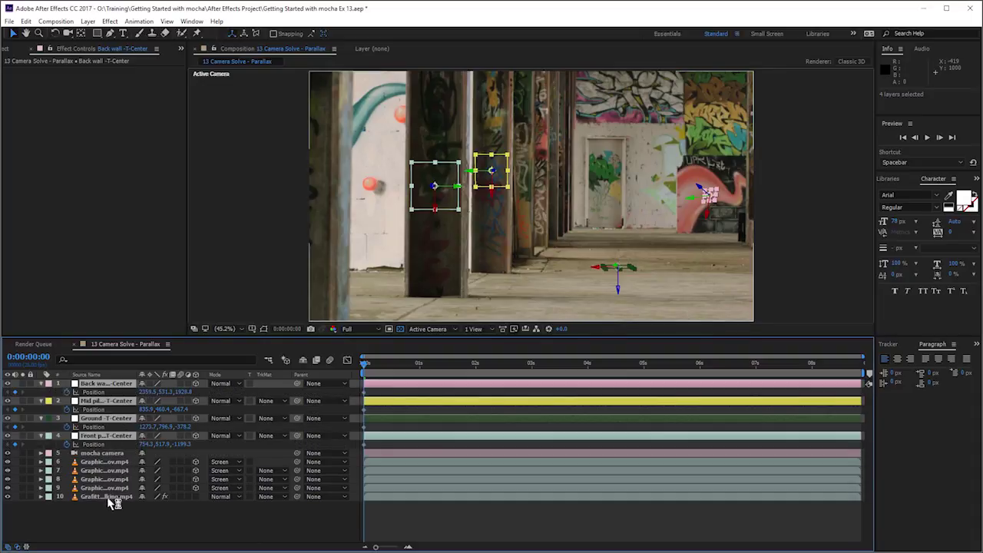
{"action": "left_click", "coordinate": [106, 385]}
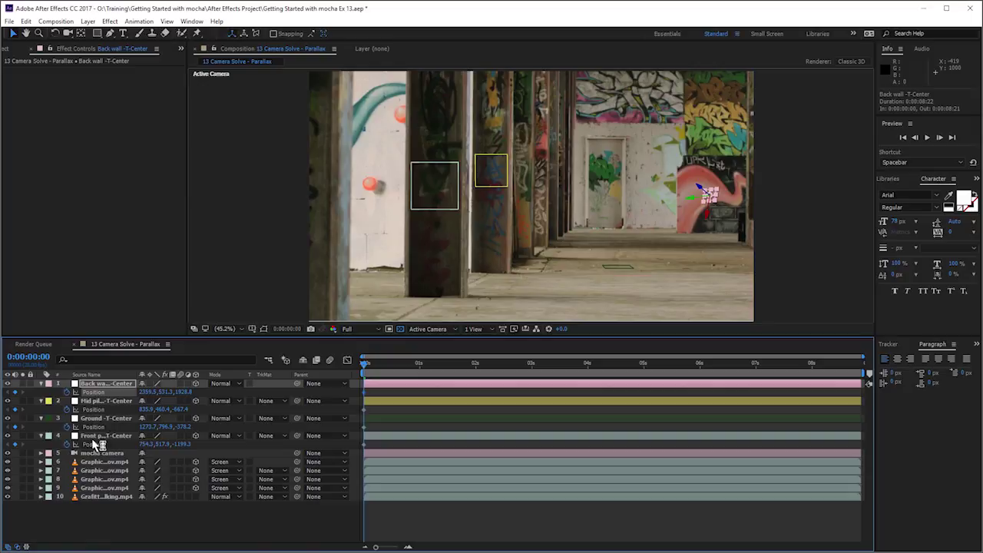
{"action": "key", "text": "ctrl+c"}
{"action": "left_click", "coordinate": [103, 461]}
{"action": "key", "text": "ctrl+v"}
Step: Paste the Mid pillar and Ground null positions onto the second and third circles
{"action": "left_click", "coordinate": [103, 408]}
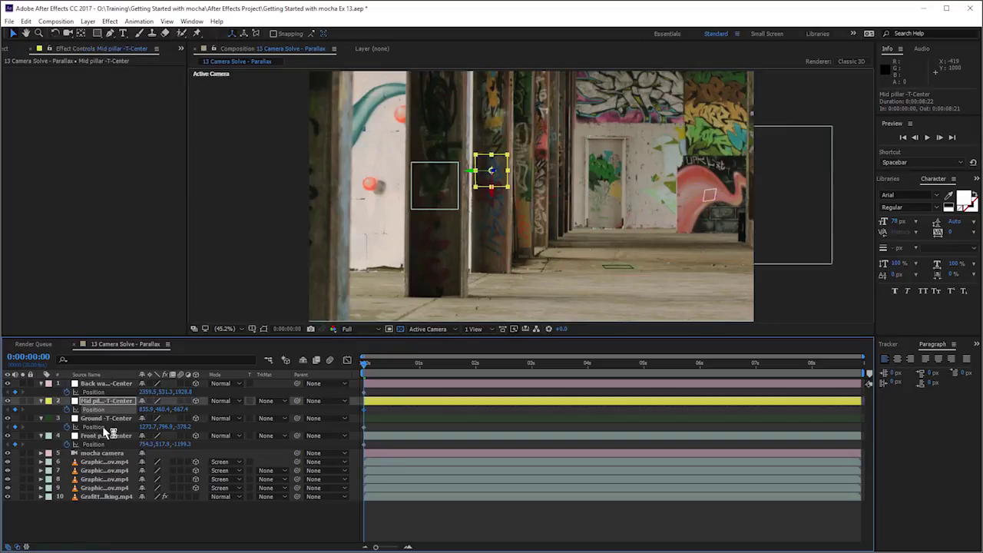
{"action": "key", "text": "ctrl+c"}
{"action": "left_click", "coordinate": [107, 469]}
{"action": "key", "text": "ctrl+v"}
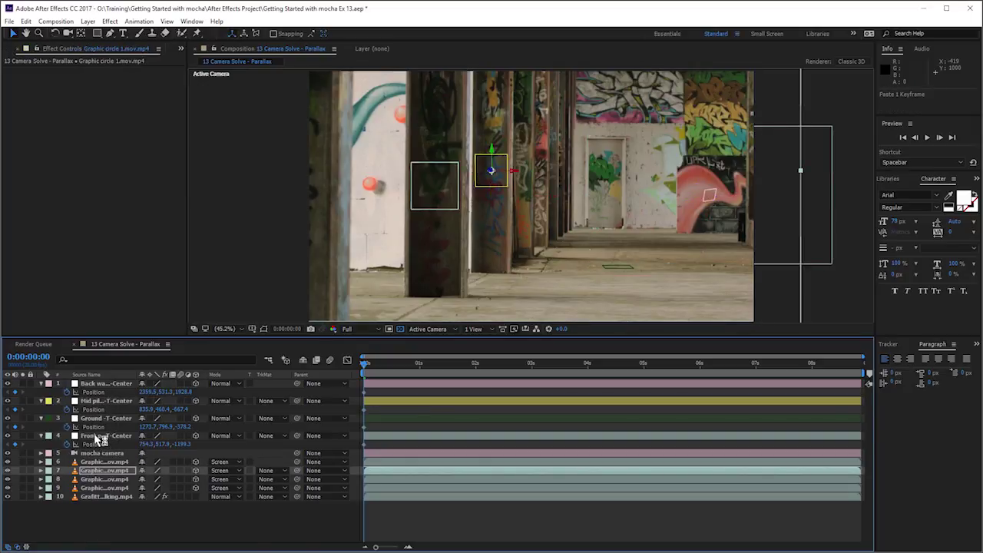
{"action": "left_click", "coordinate": [93, 427]}
{"action": "key", "text": "ctrl+c"}
{"action": "left_click", "coordinate": [99, 478]}
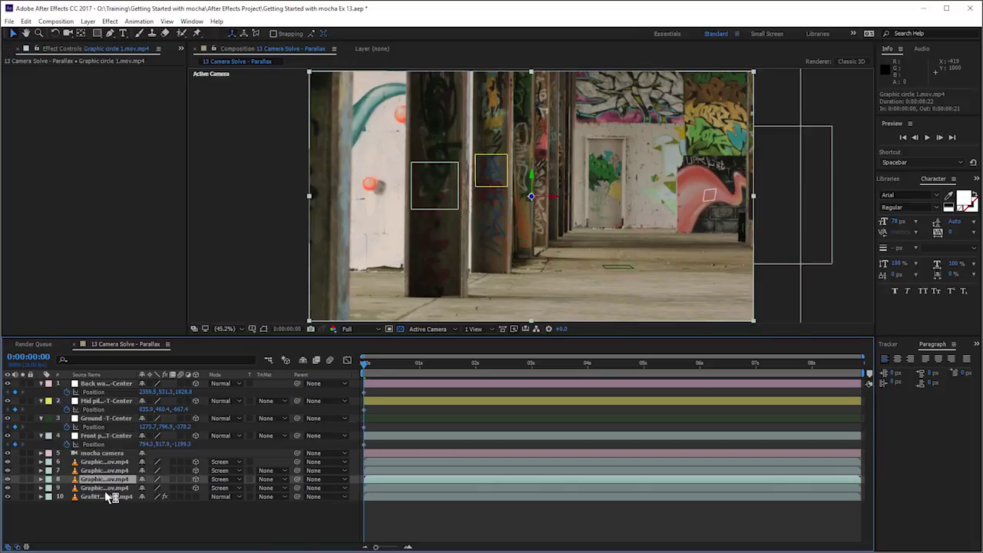
{"action": "key", "text": "ctrl+v"}
Step: Paste the Front pillar null position onto the fourth circle and select the four nulls
{"action": "left_click", "coordinate": [96, 445]}
{"action": "key", "text": "ctrl+c"}
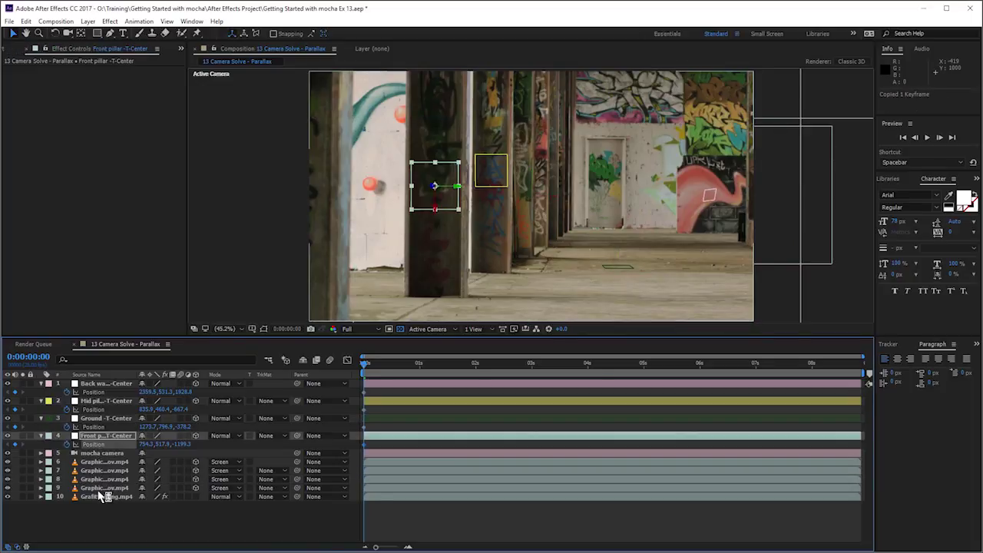
{"action": "left_click", "coordinate": [108, 489]}
{"action": "key", "text": "ctrl+v"}
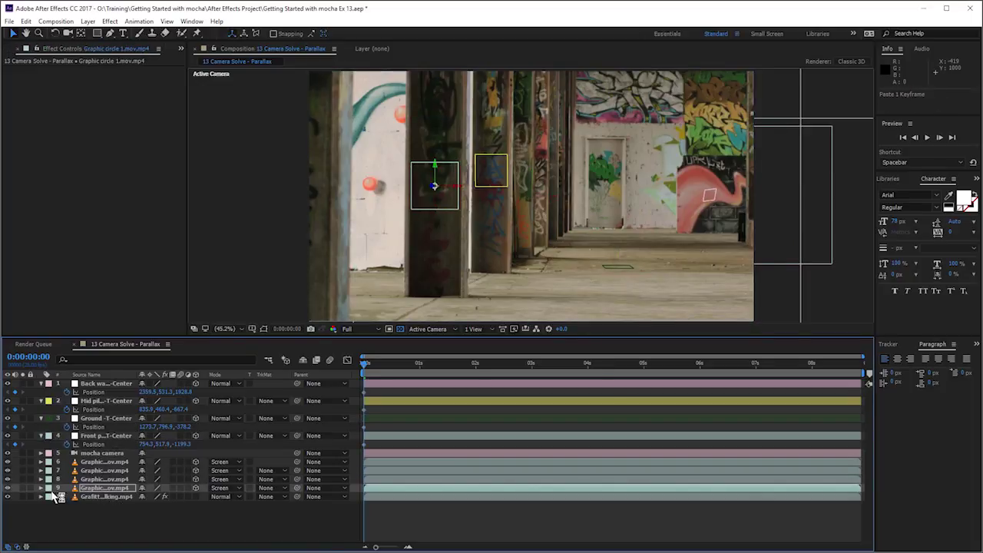
{"action": "left_click", "coordinate": [106, 384]}
{"action": "left_click", "coordinate": [106, 435], "text": "shift"}
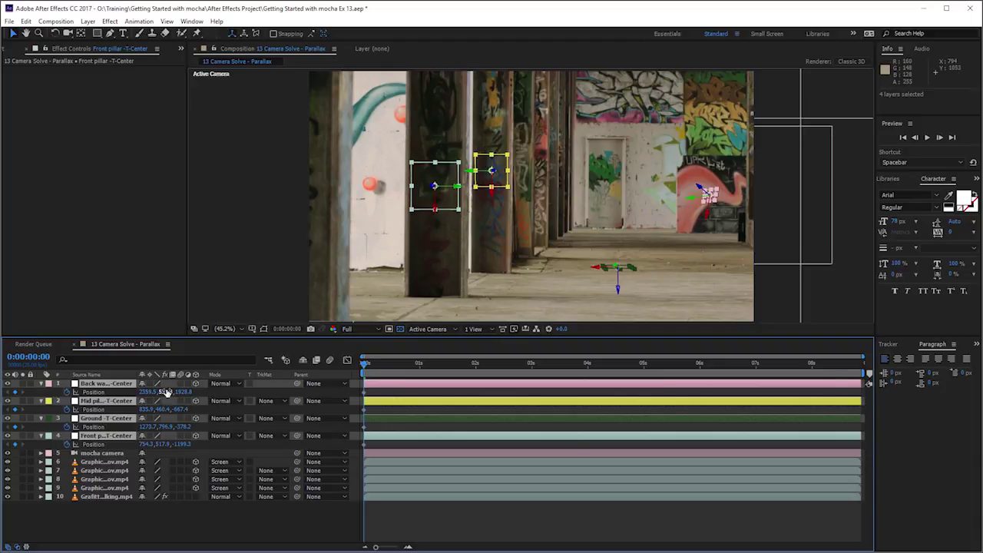
Step: Mark the four nulls shy and hide them, then delay Graphic circle 1 about 8 frames
{"action": "left_click", "coordinate": [143, 383]}
{"action": "left_click", "coordinate": [306, 361]}
{"action": "left_click", "coordinate": [127, 465]}
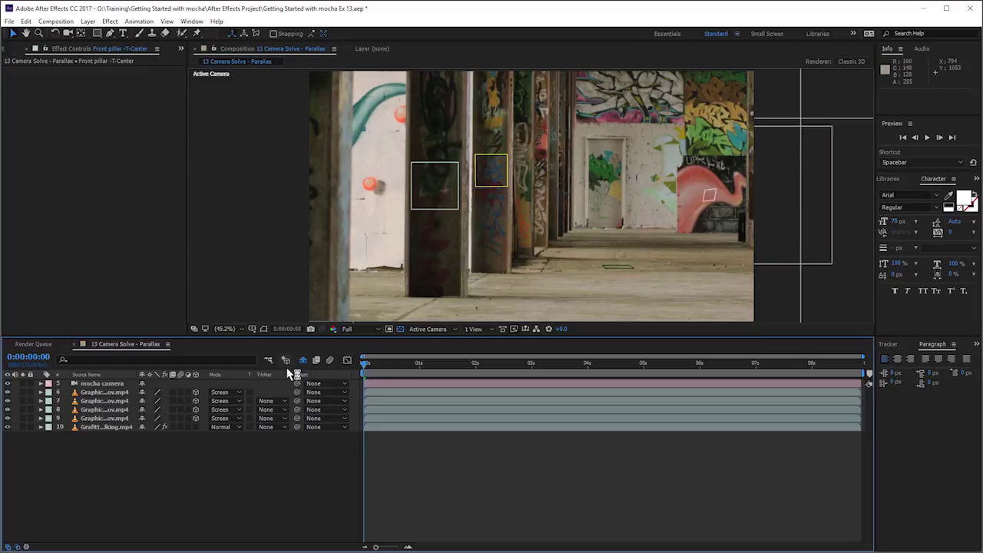
{"action": "left_click", "coordinate": [304, 361]}
{"action": "left_click", "coordinate": [303, 361]}
{"action": "left_click", "coordinate": [303, 361]}
{"action": "left_click", "coordinate": [303, 361]}
{"action": "left_click_drag", "start_coordinate": [384, 401], "coordinate": [463, 423]}
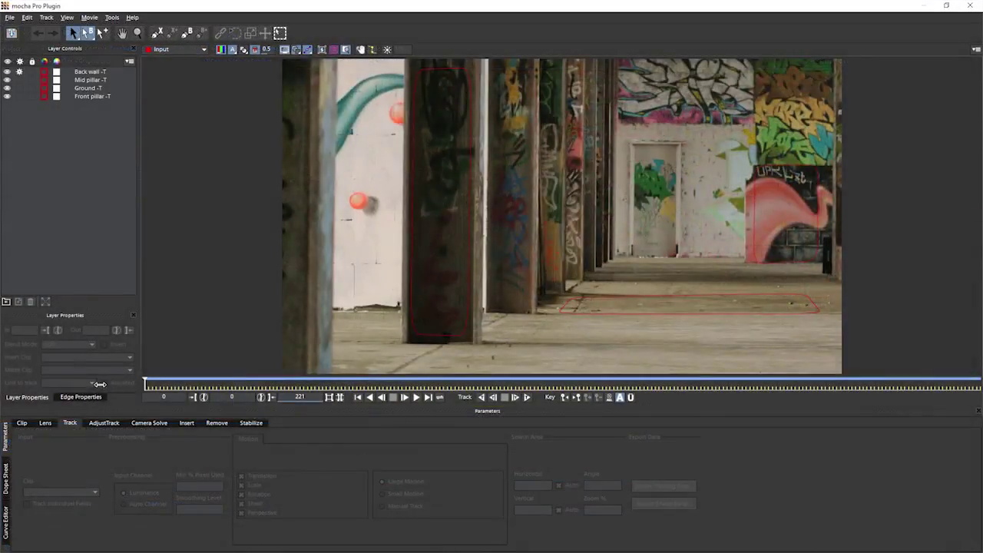
{"action": "left_click_drag", "start_coordinate": [146, 384], "coordinate": [329, 397]}
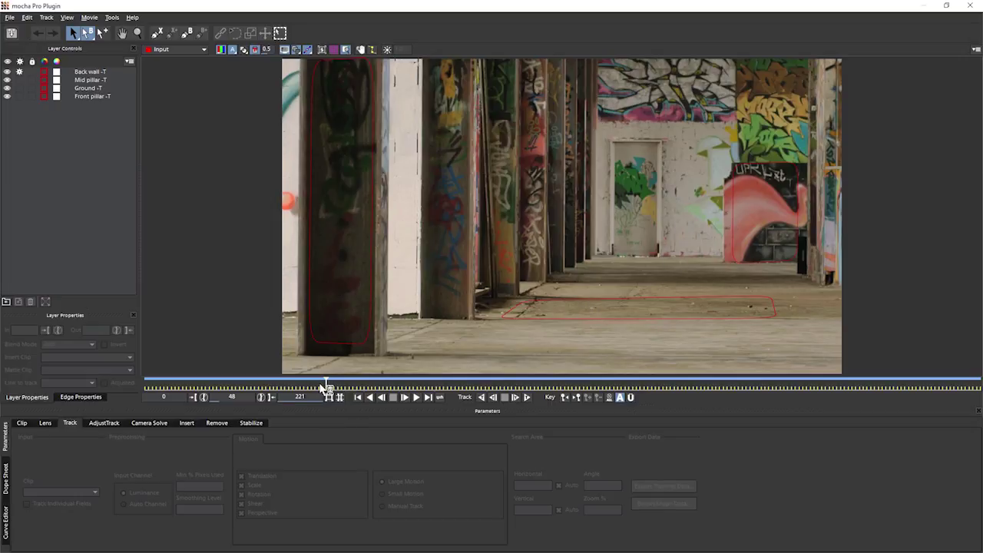
{"action": "left_click_drag", "start_coordinate": [327, 383], "coordinate": [352, 395]}
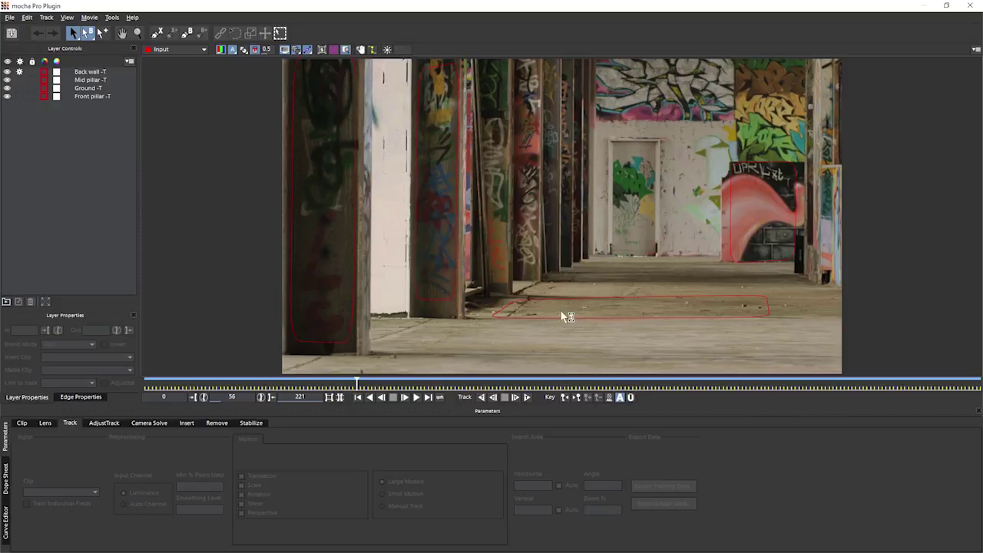
{"action": "left_click_drag", "start_coordinate": [355, 390], "coordinate": [310, 346]}
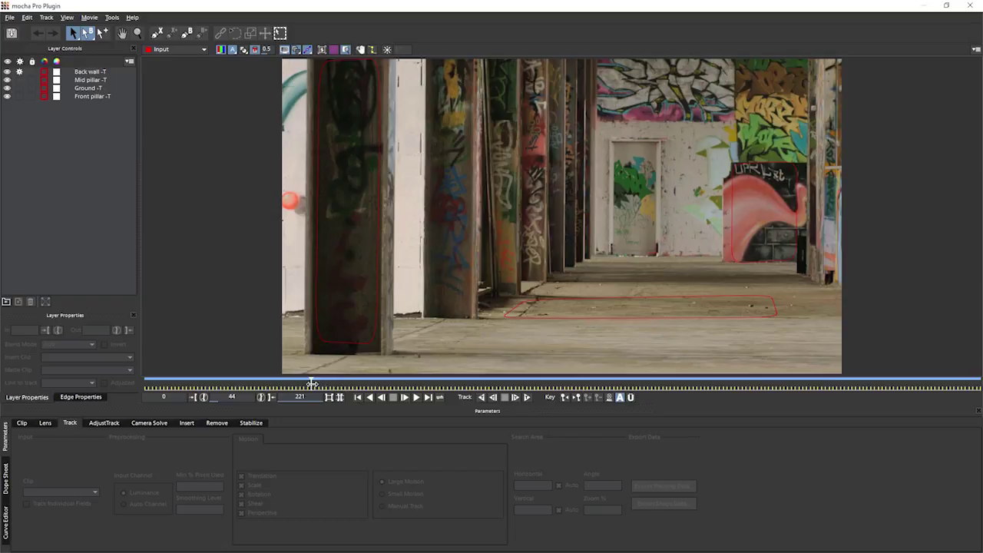
{"action": "left_click_drag", "start_coordinate": [312, 384], "coordinate": [551, 398]}
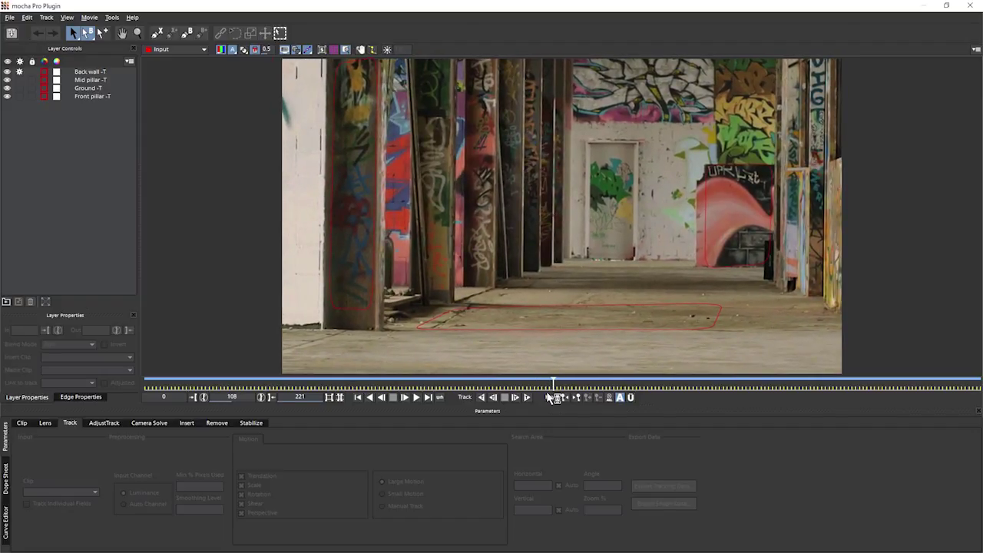